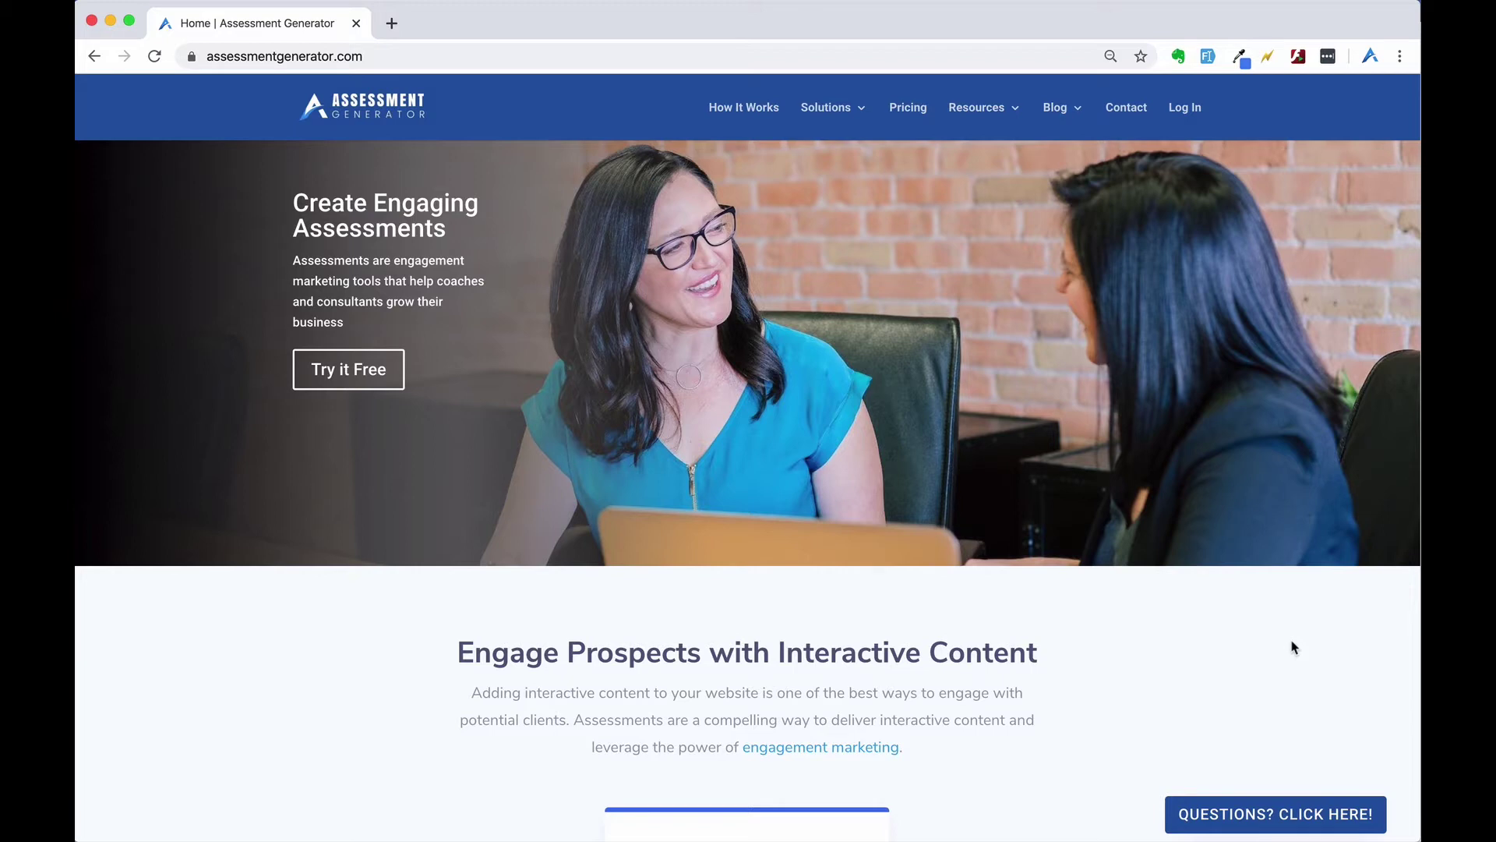
- Sign in and create a new Simple, single-score assessment from the dashboard
click(1185, 109)
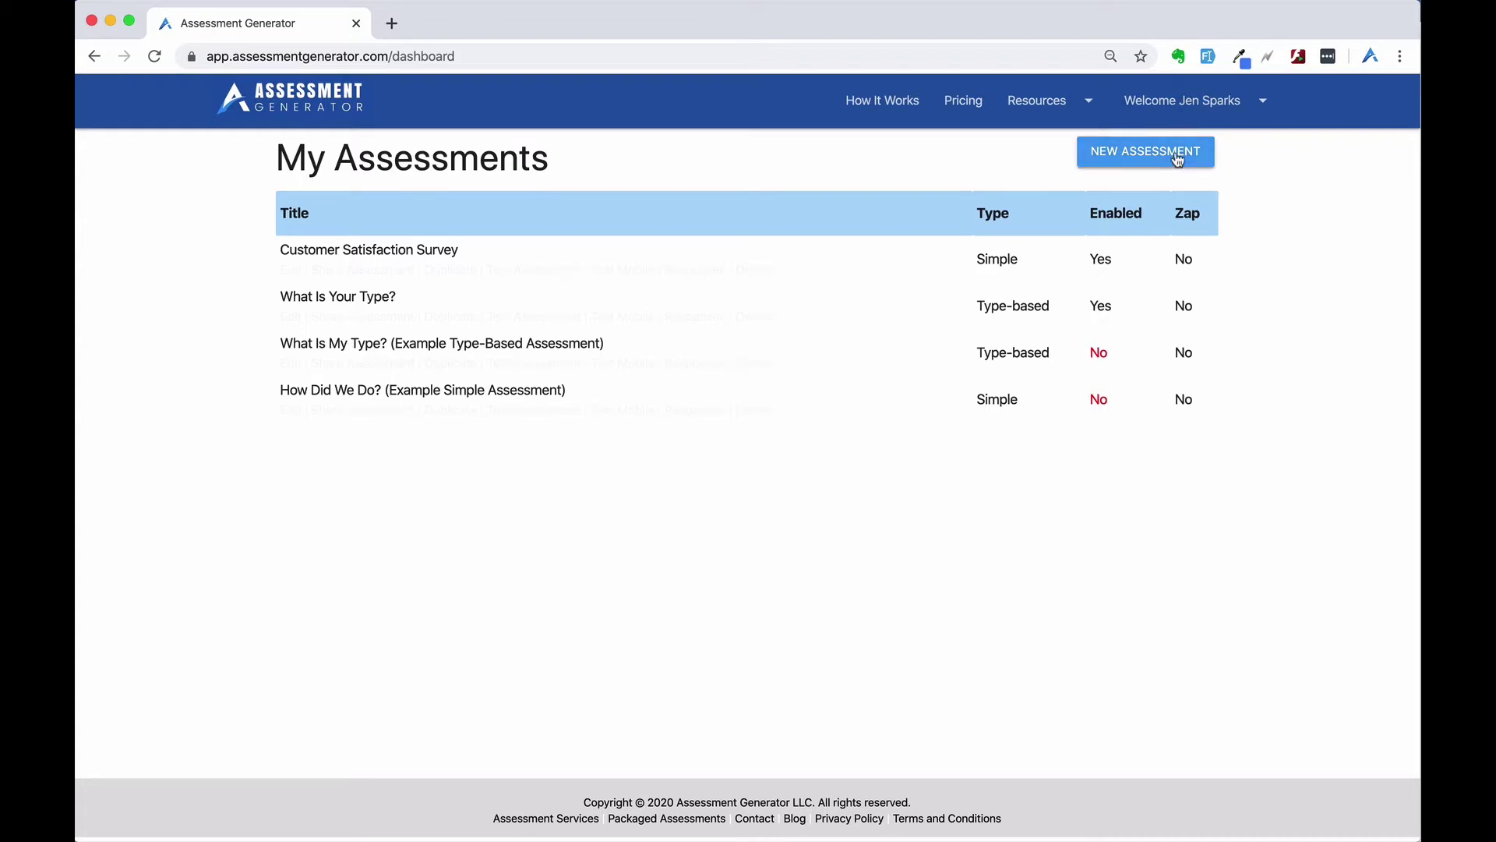
click(1177, 154)
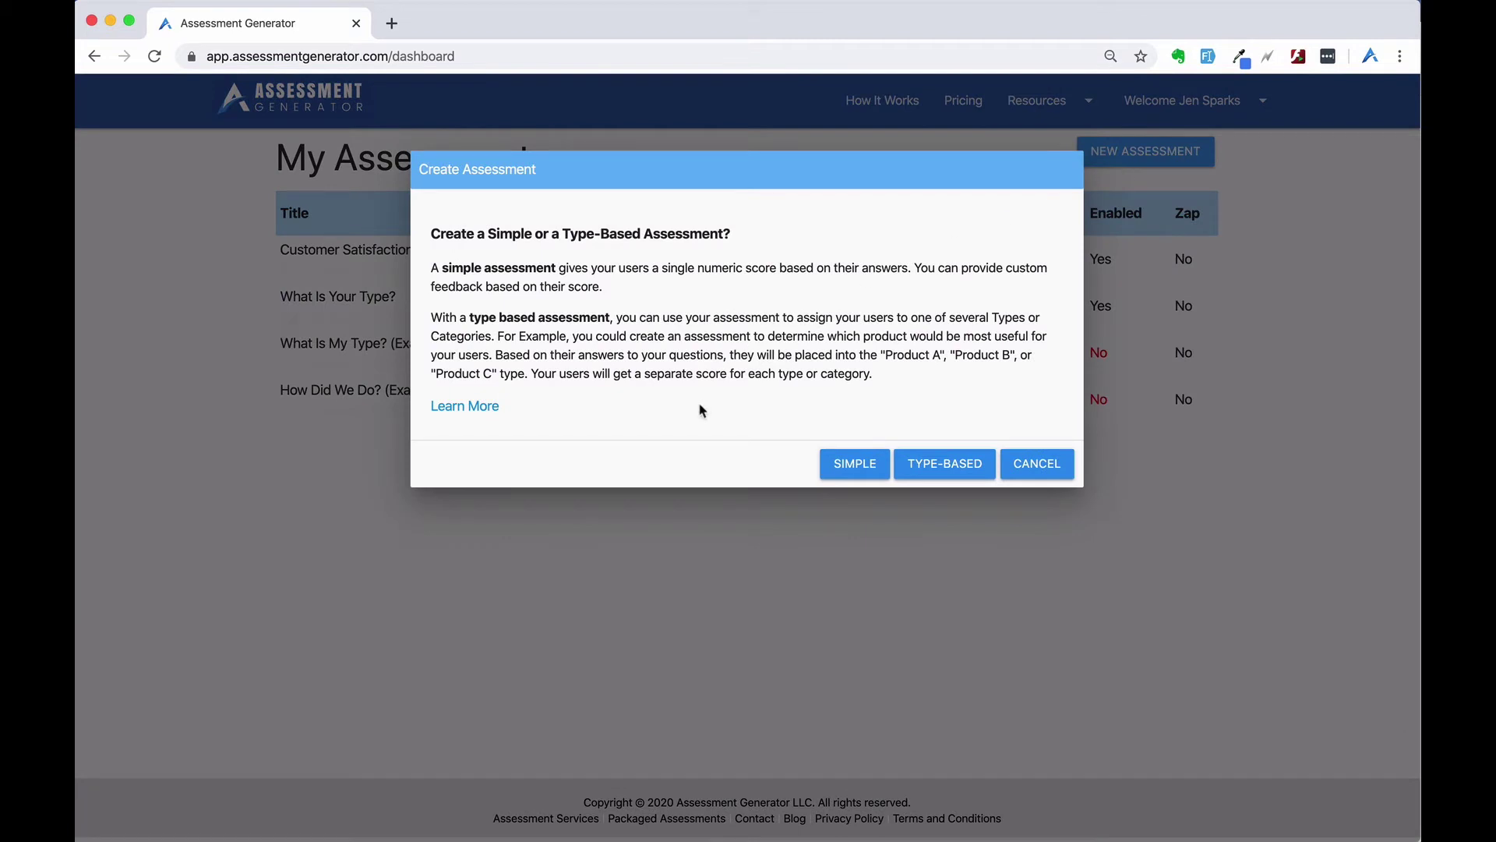
click(841, 462)
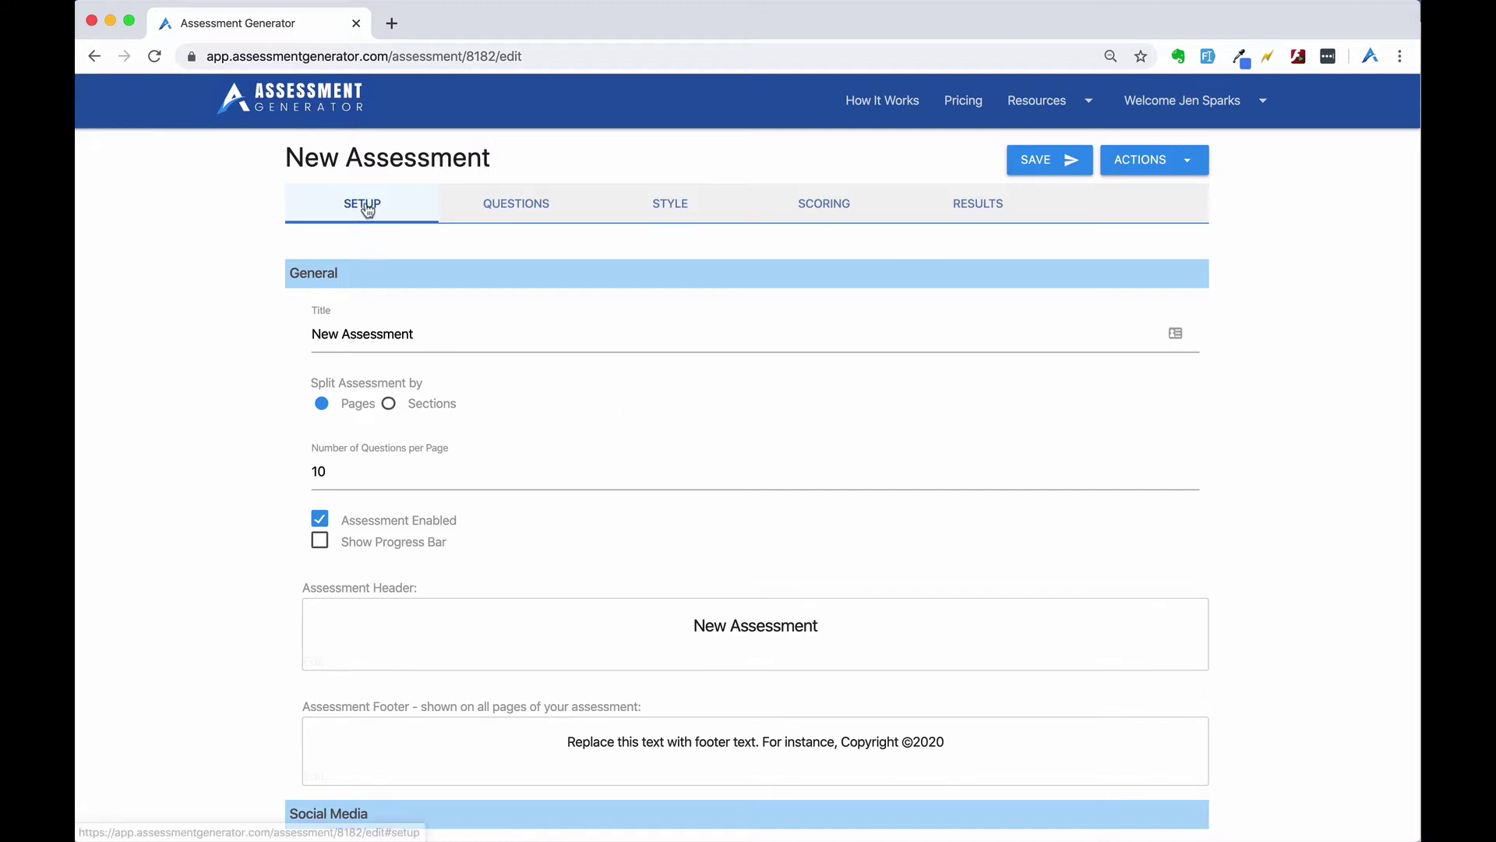
- Replace the default title New Assessment with 'My First Assessment'
drag(416, 335, 304, 339)
text(My)
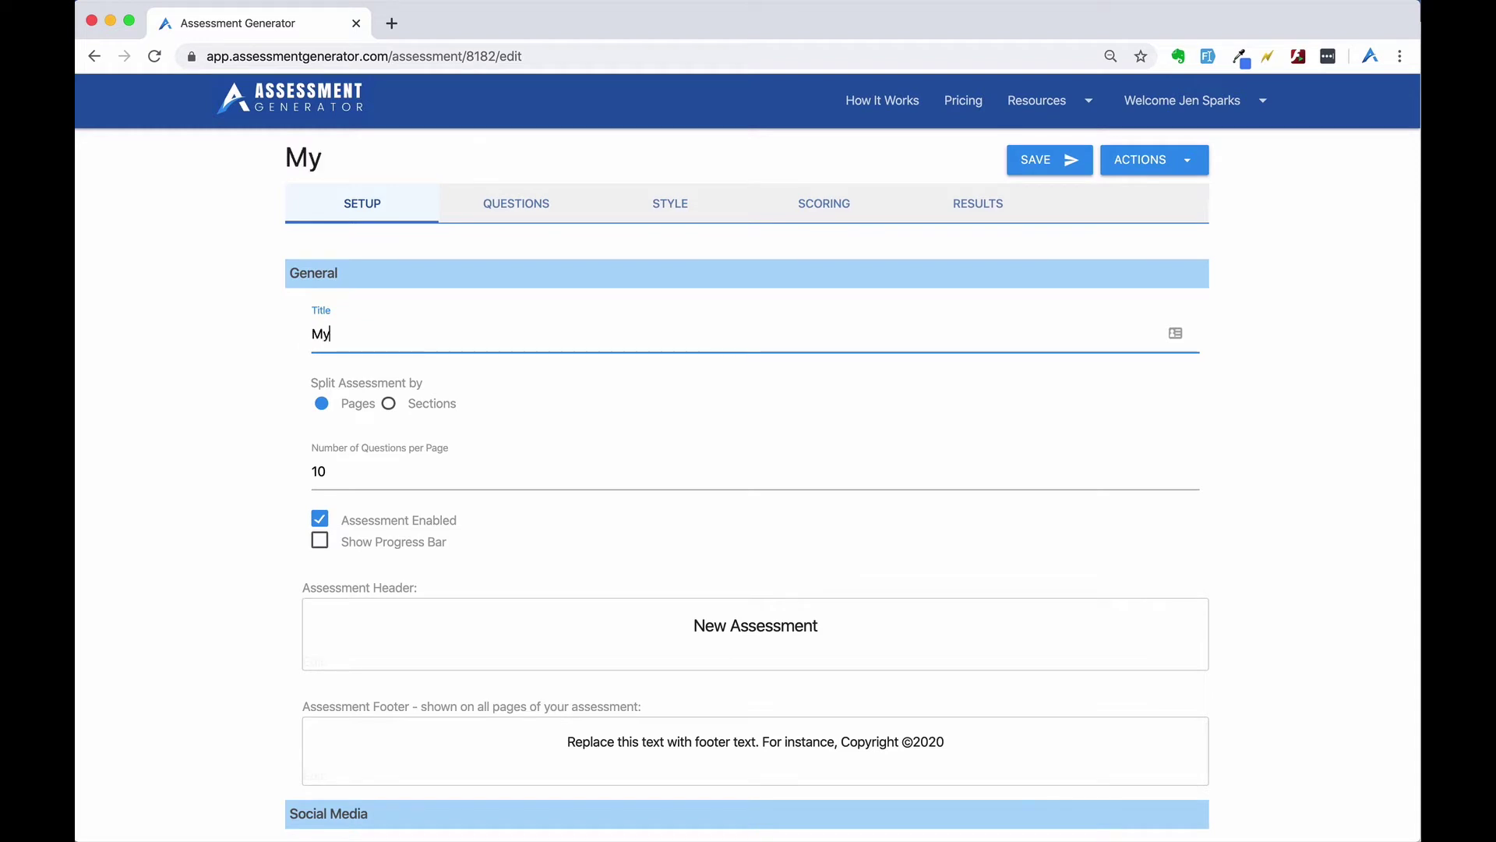
text( First Assessment)
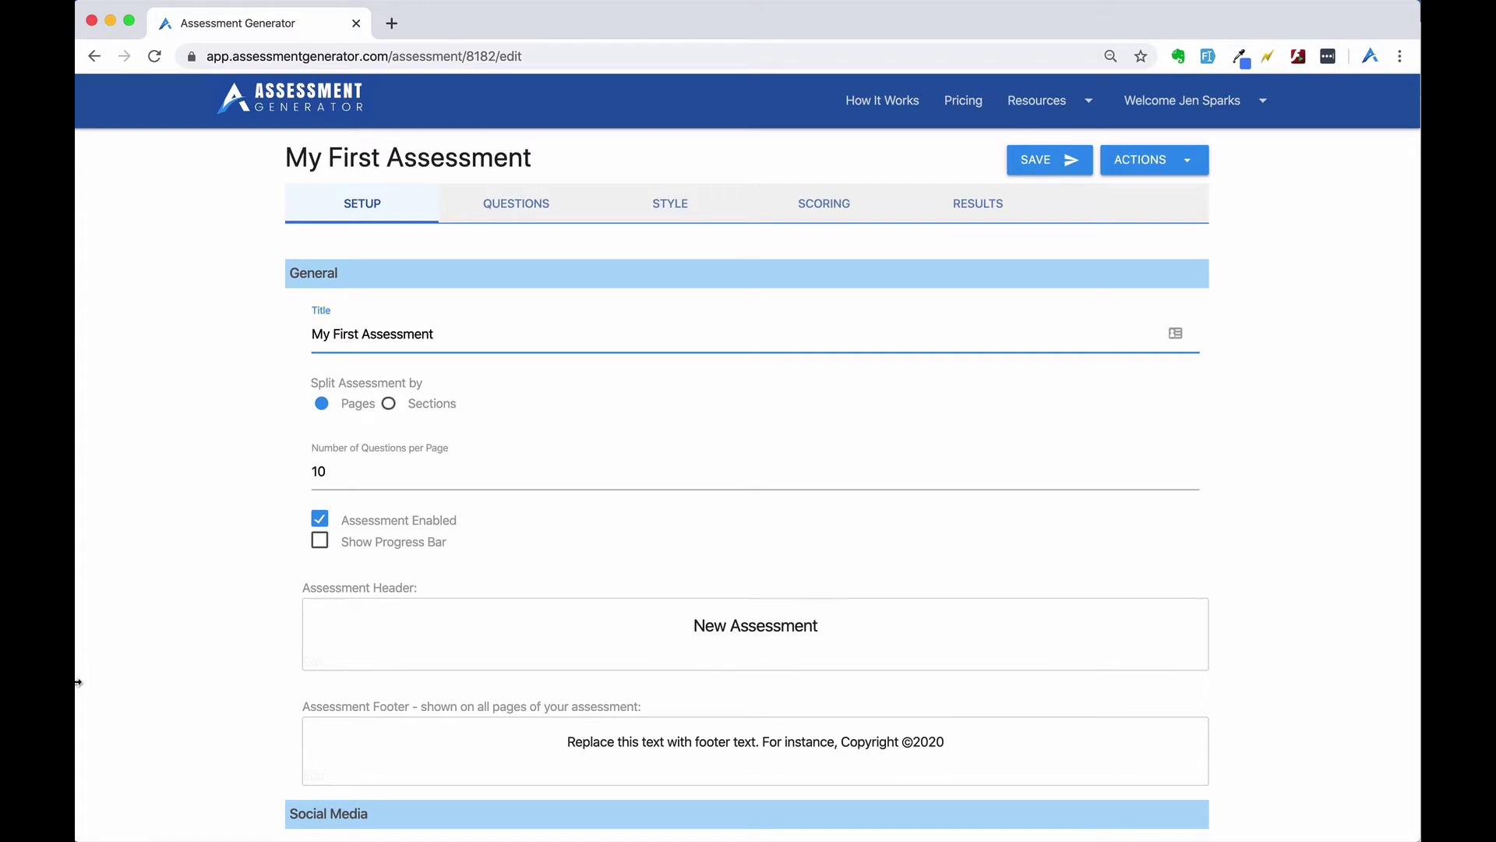
- Replace the header's New Assessment text with the Assessment Generator logo image
click(310, 666)
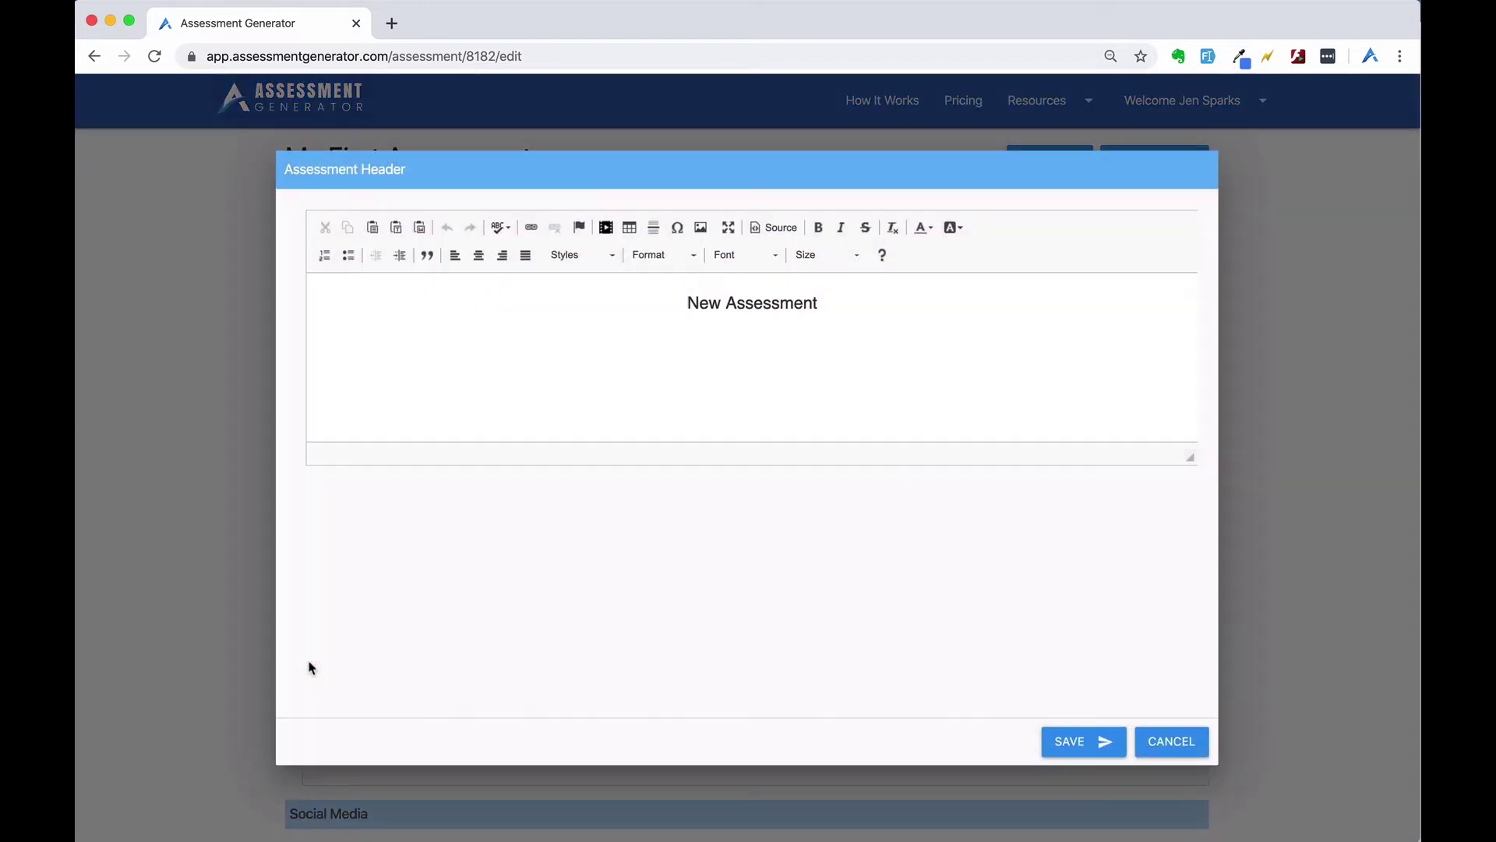
drag(831, 291, 682, 294)
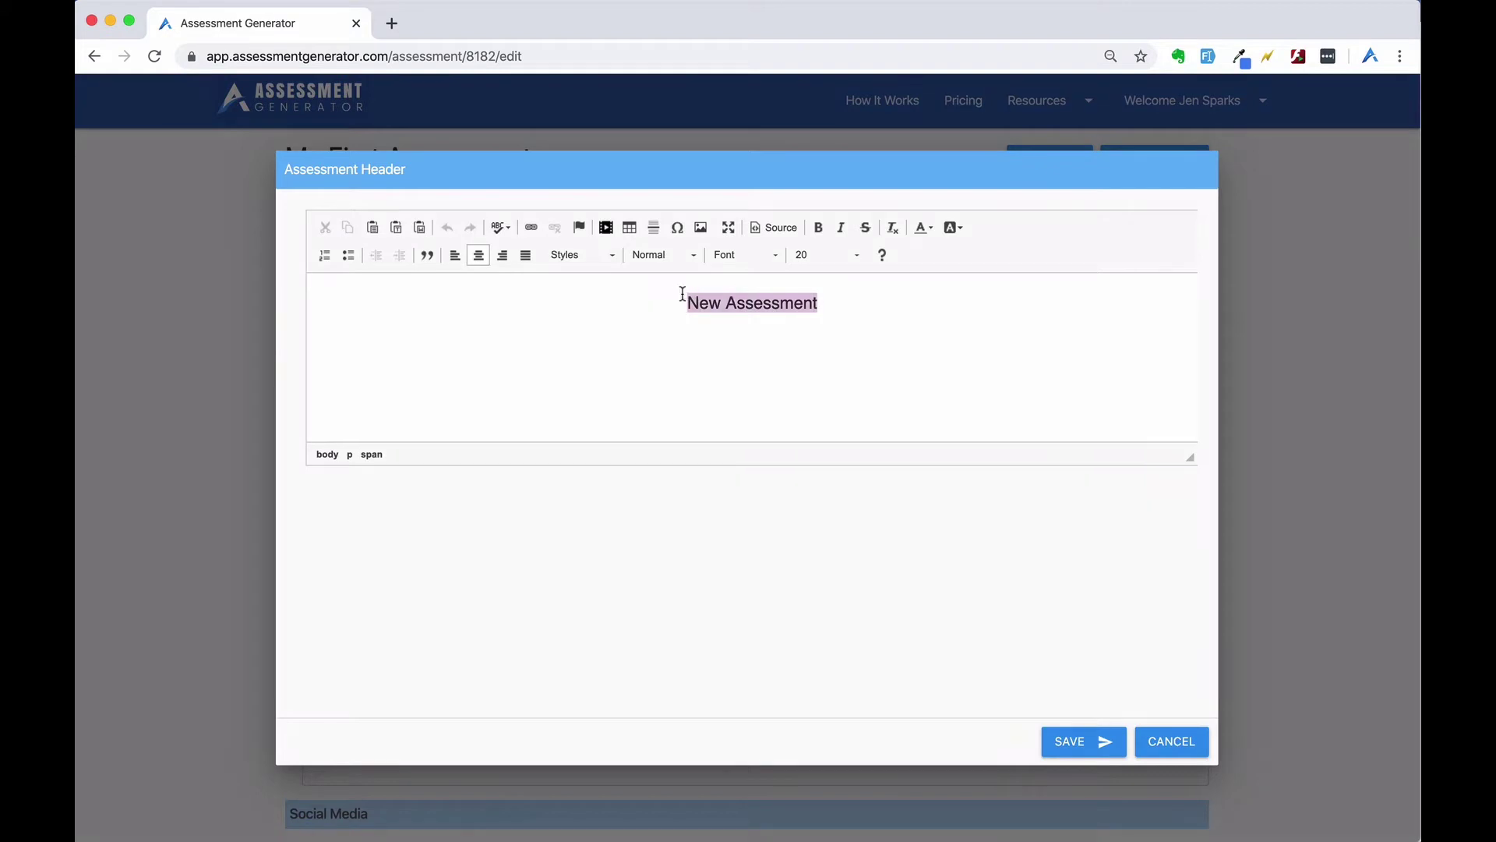
click(701, 227)
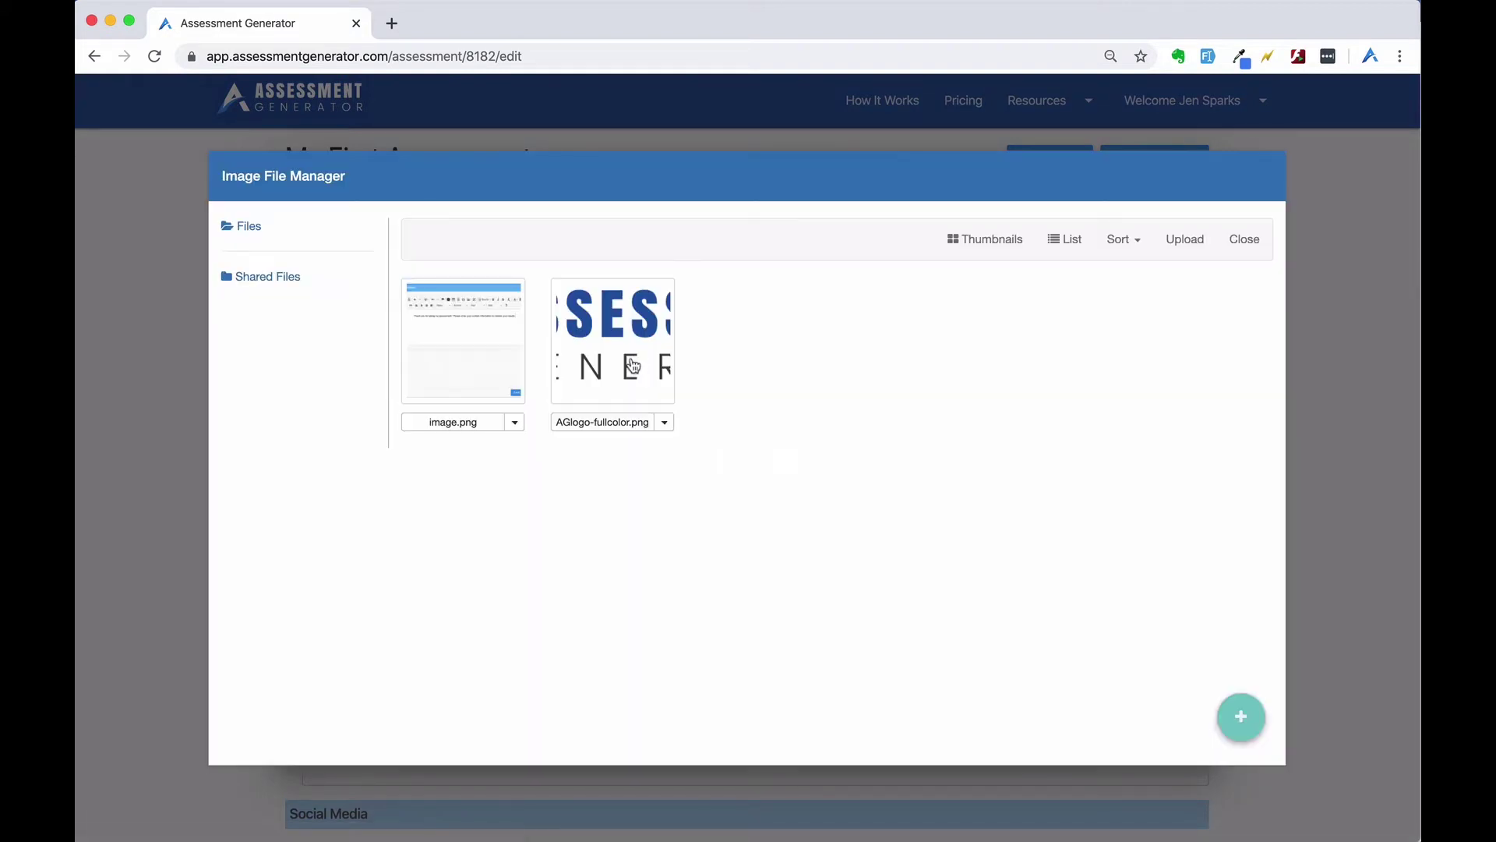
click(631, 359)
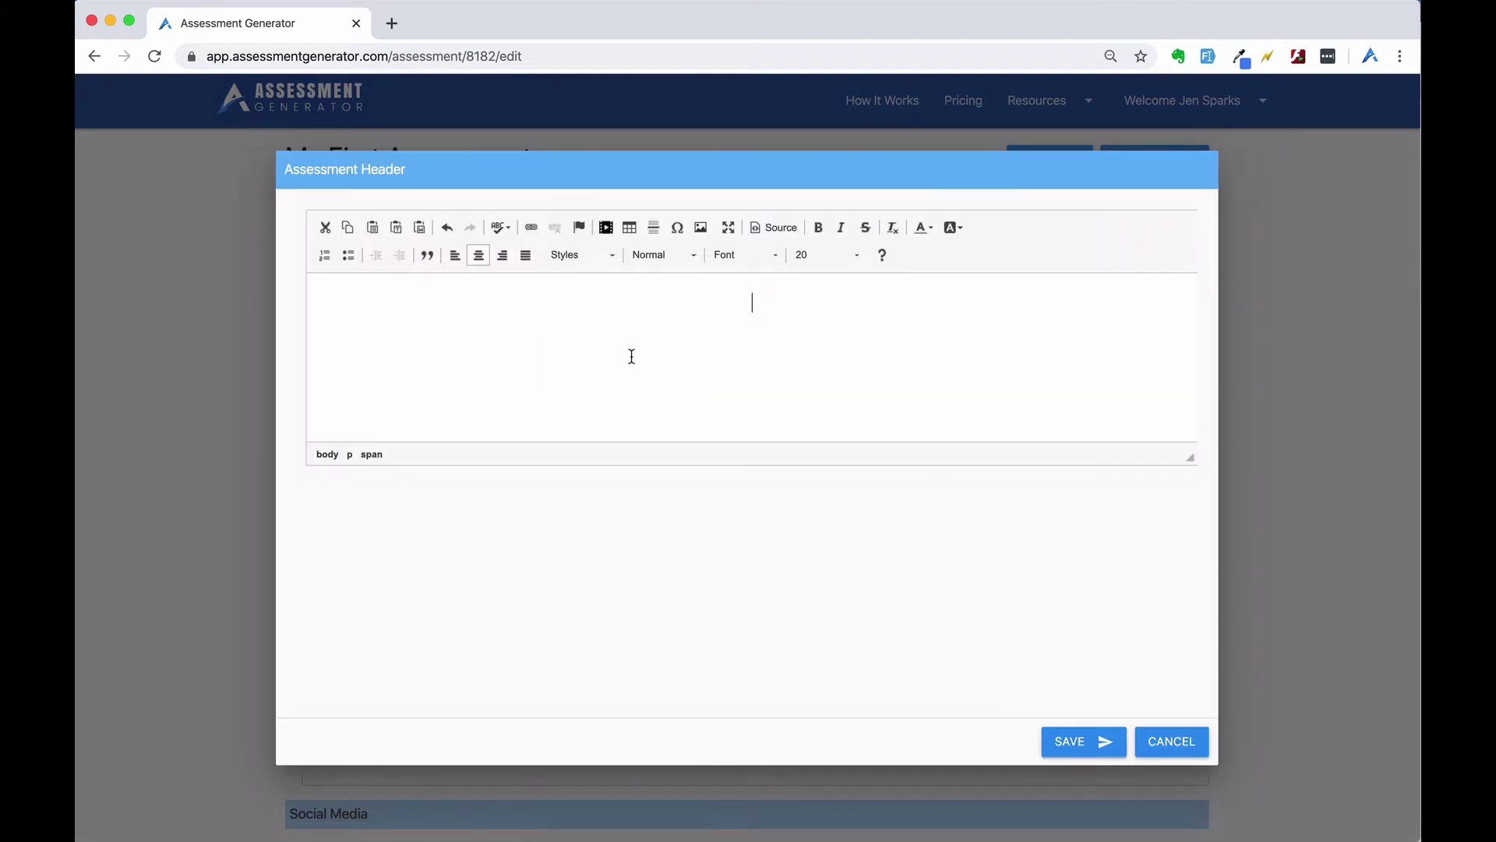
- Resize the header logo to 350 wide and save the header
click(865, 392)
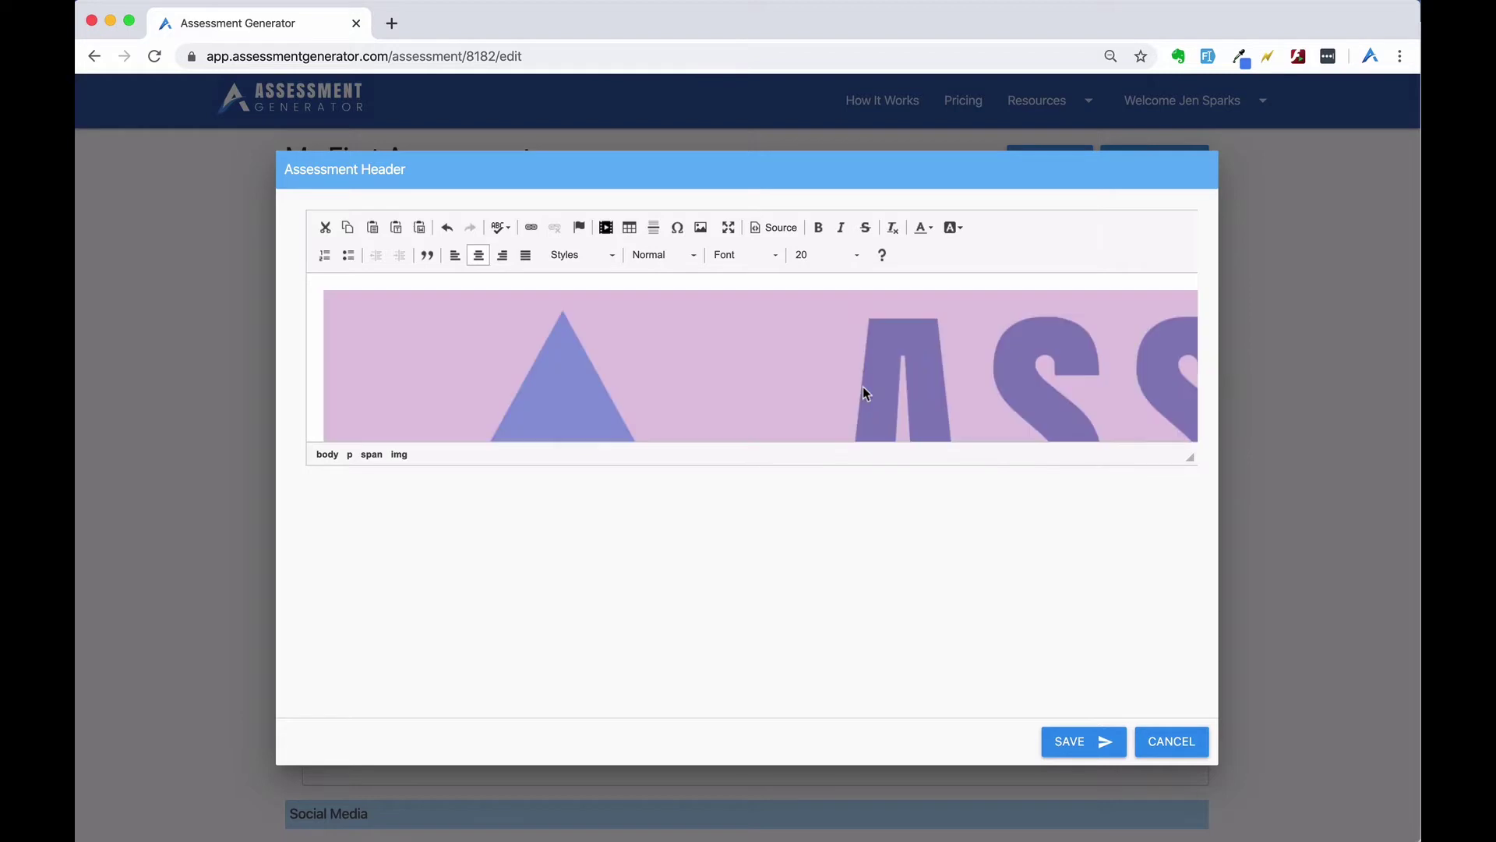
right_click(864, 392)
click(883, 467)
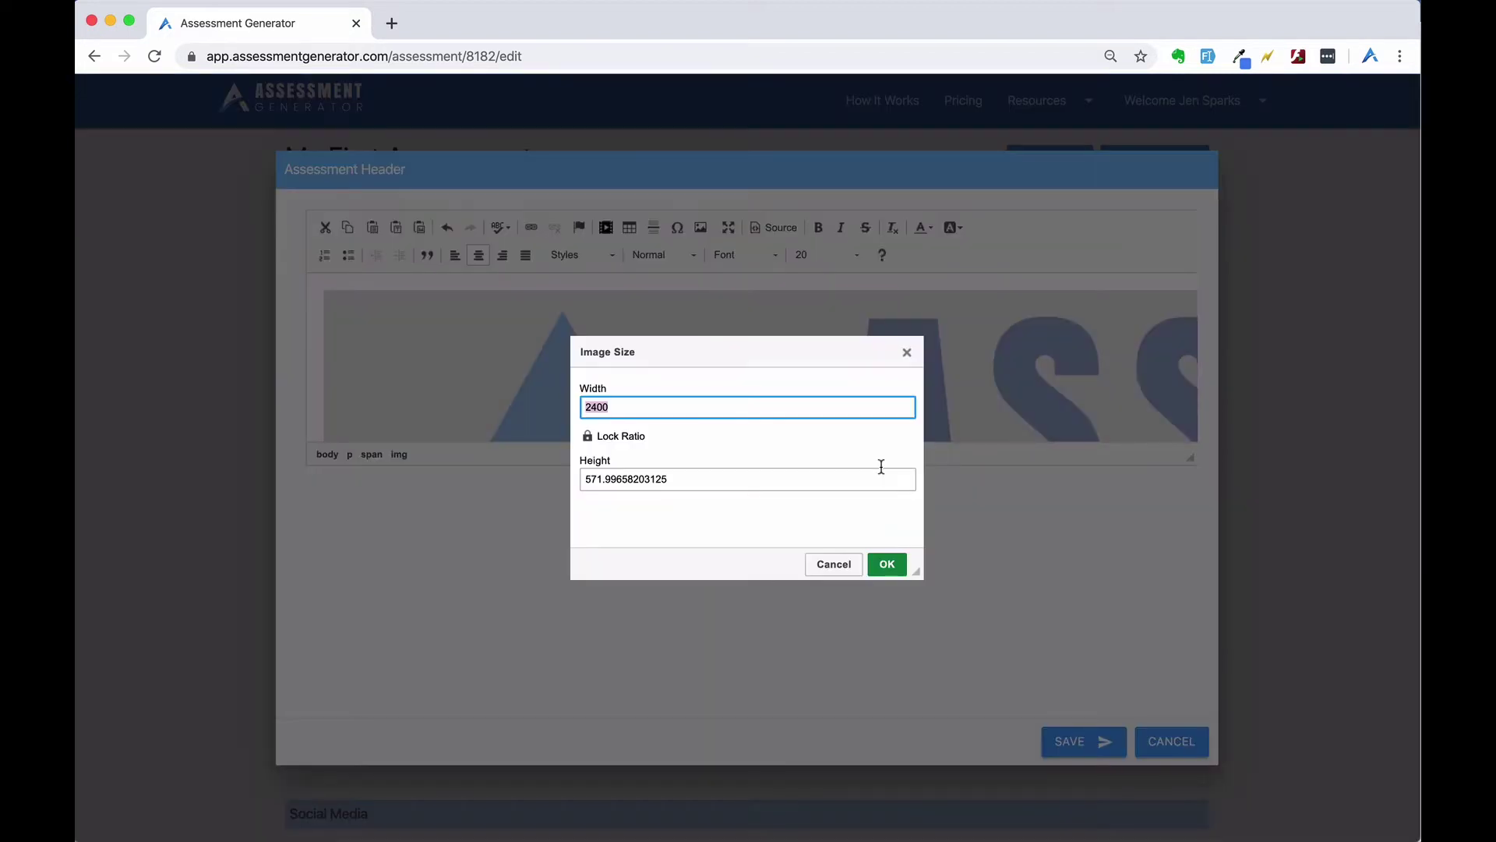
text(350)
click(886, 562)
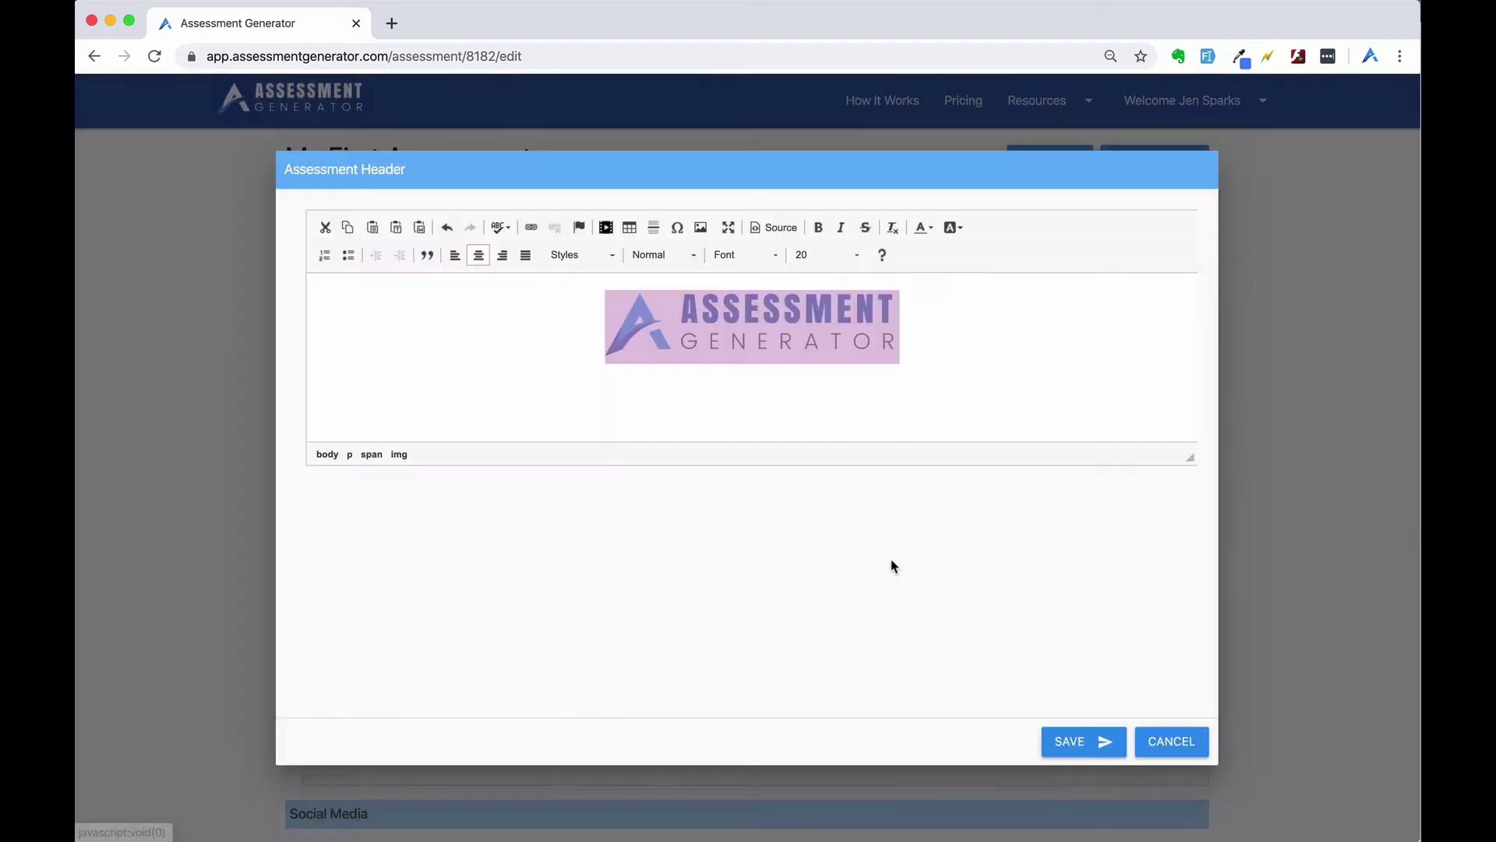
click(1095, 740)
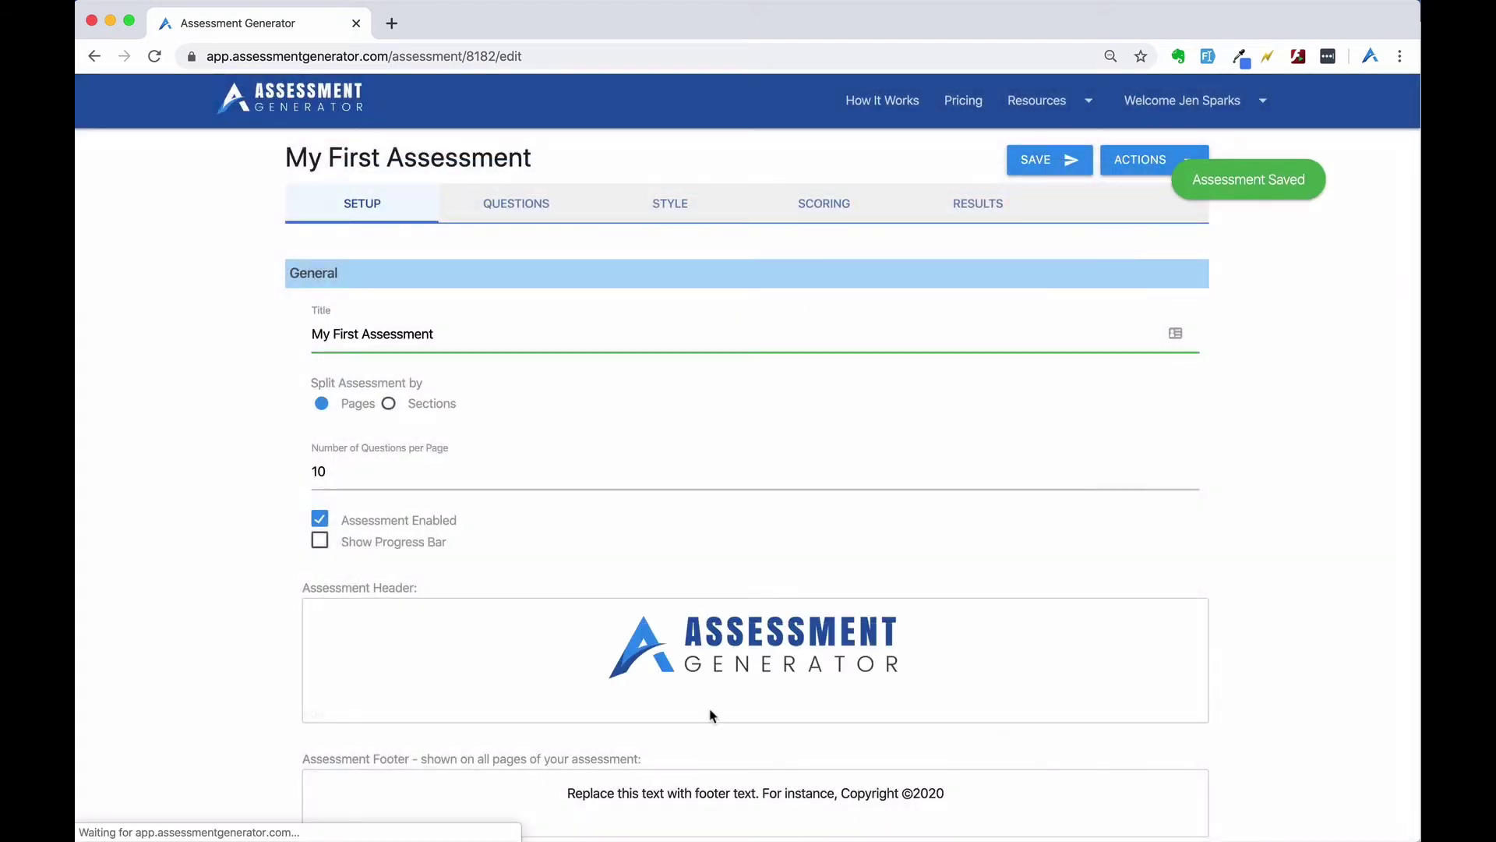
- Replace the footer placeholder line with 'Copyright ©2020 Assessment Generator LLC' and save
scroll(246, 697, down, 3)
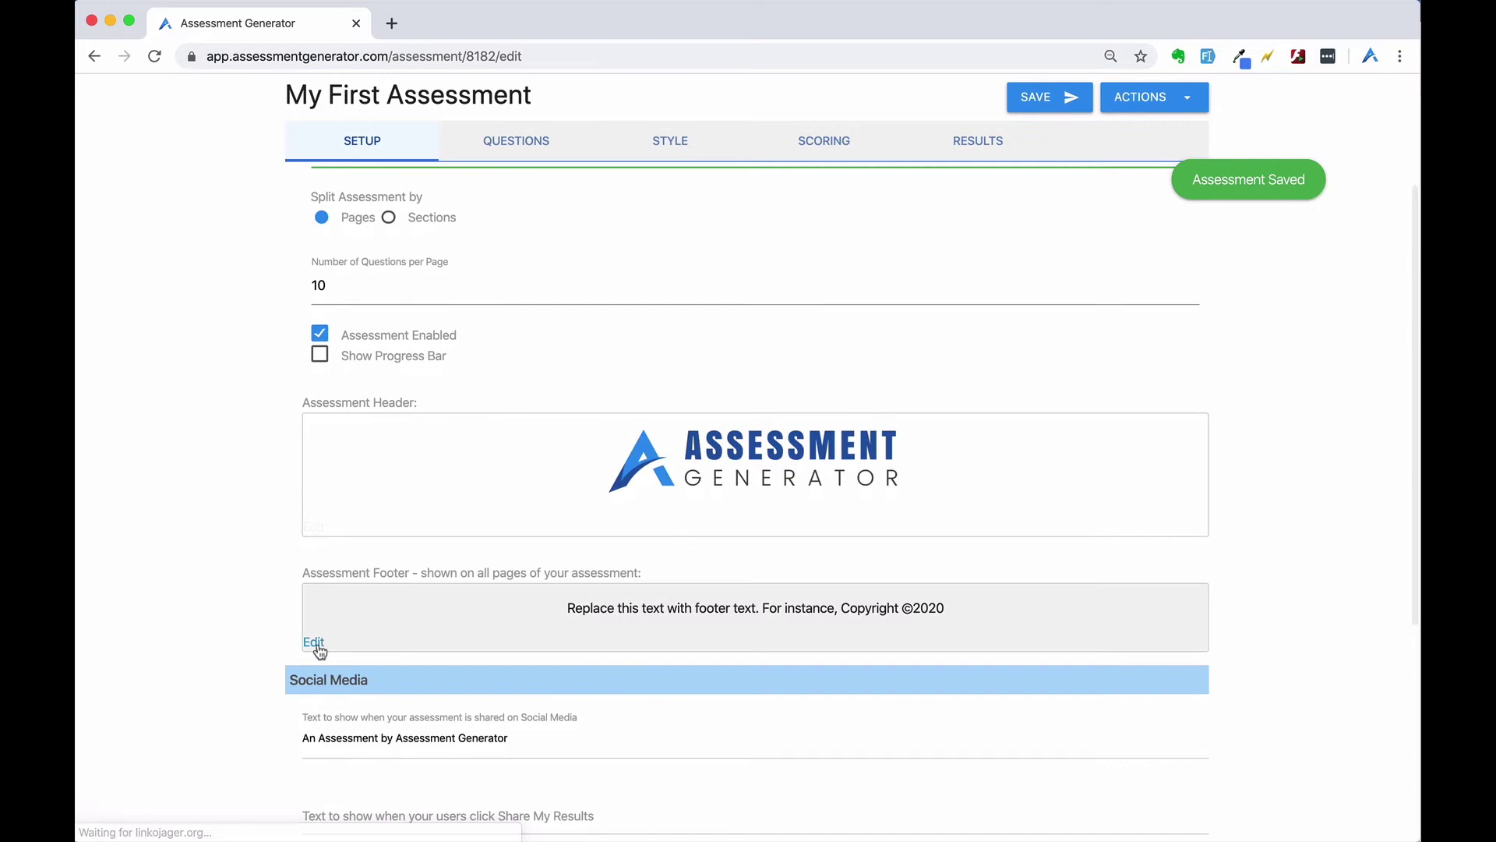
click(314, 642)
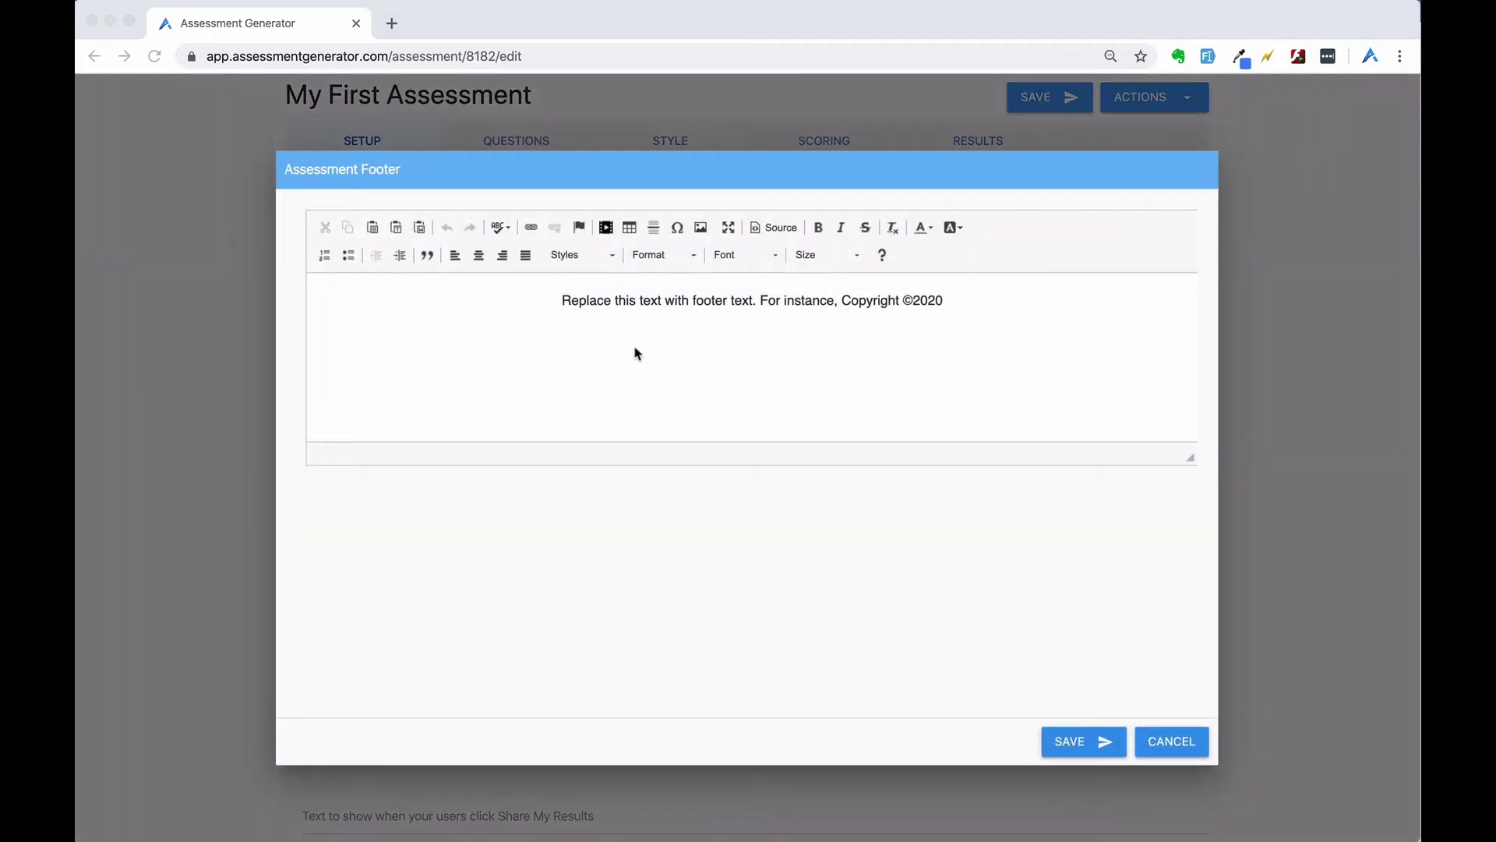
click(562, 290)
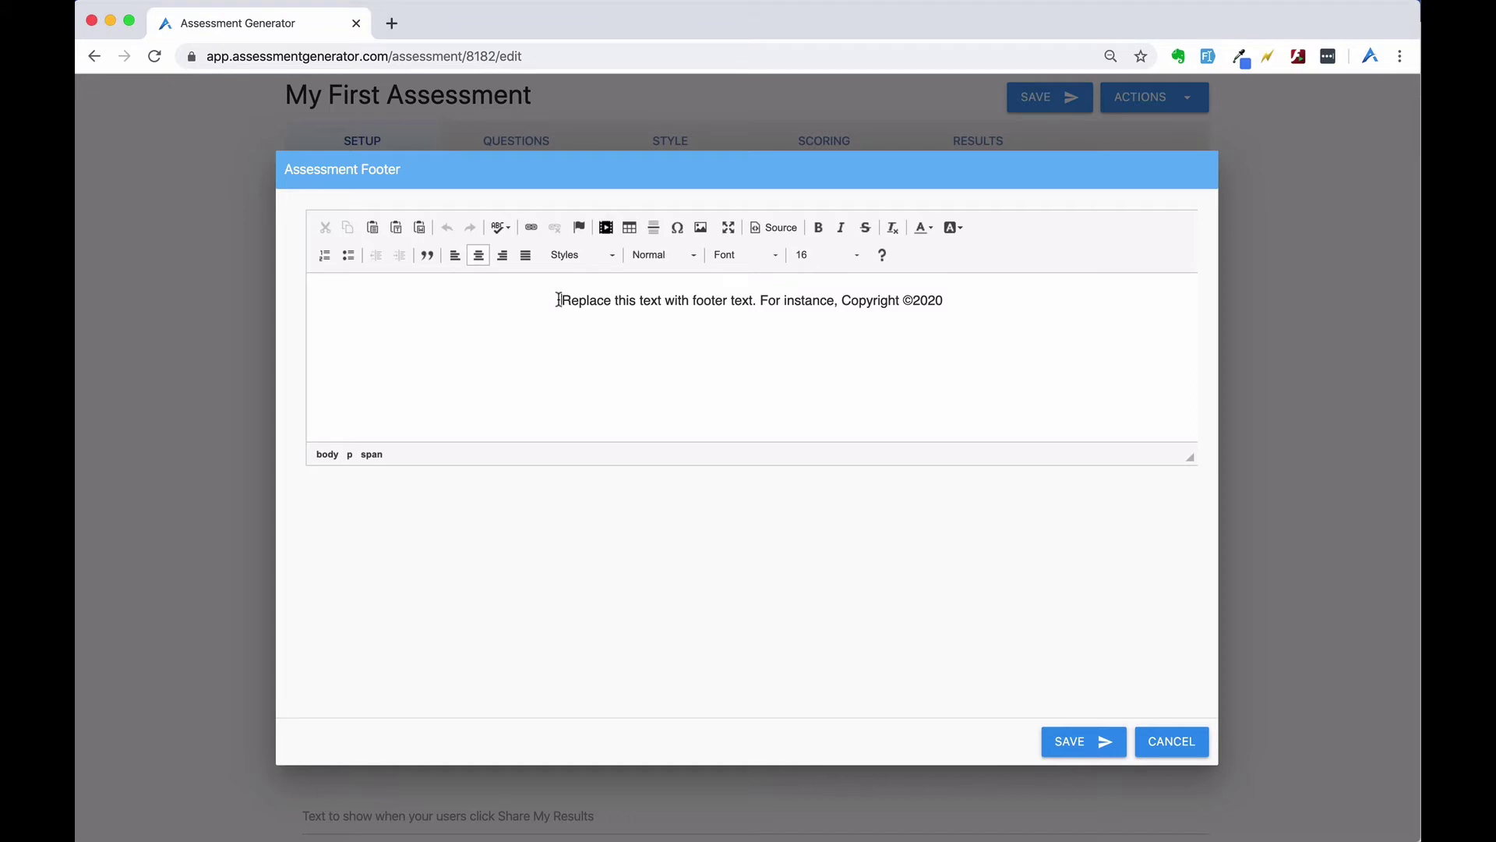
drag(558, 298, 1022, 314)
text(Copyright ©2020 Assessment Generator LLC)
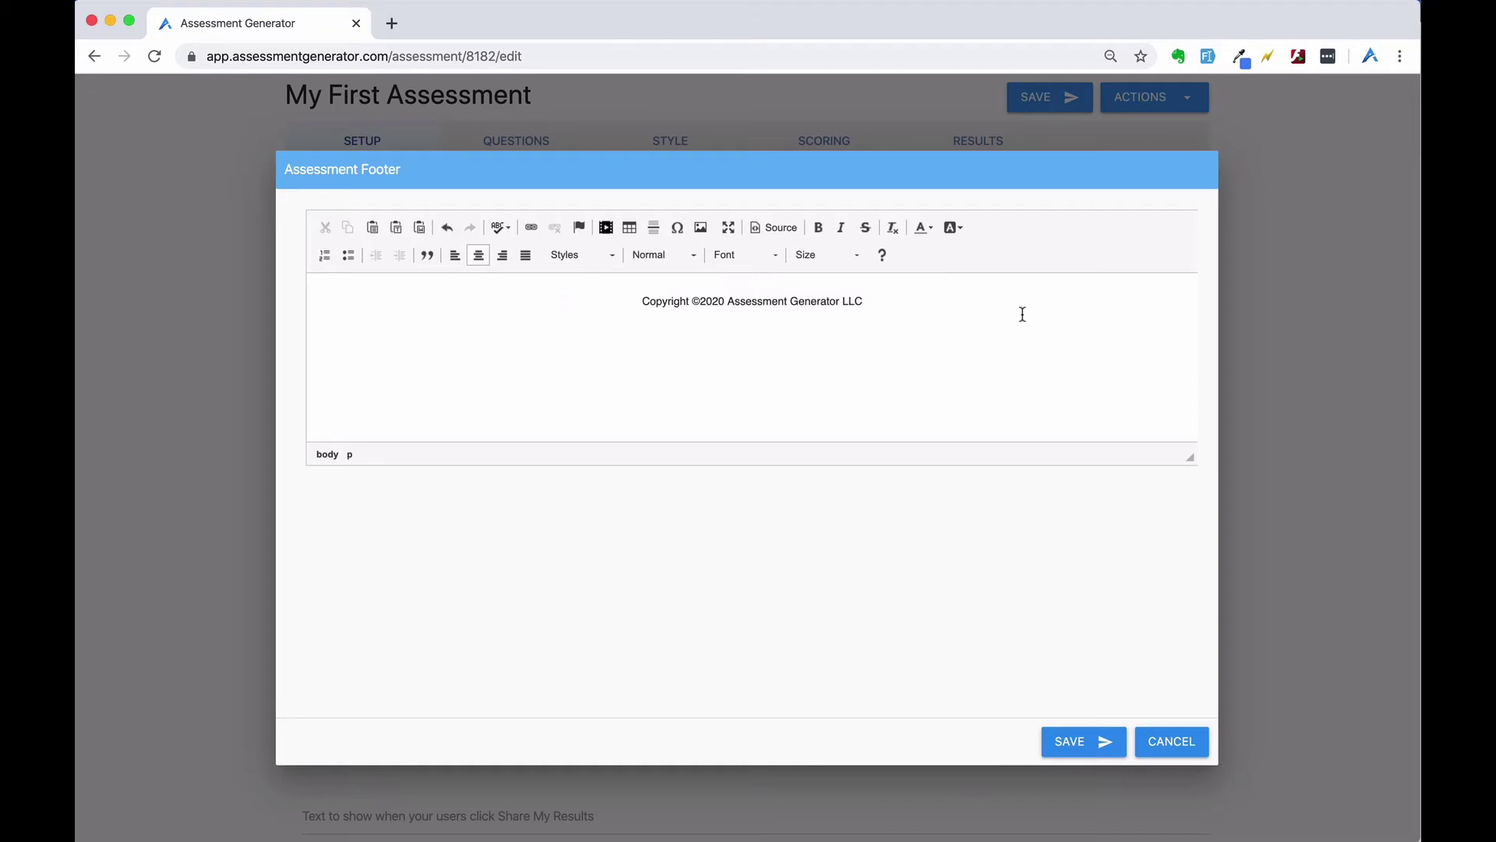
click(1074, 741)
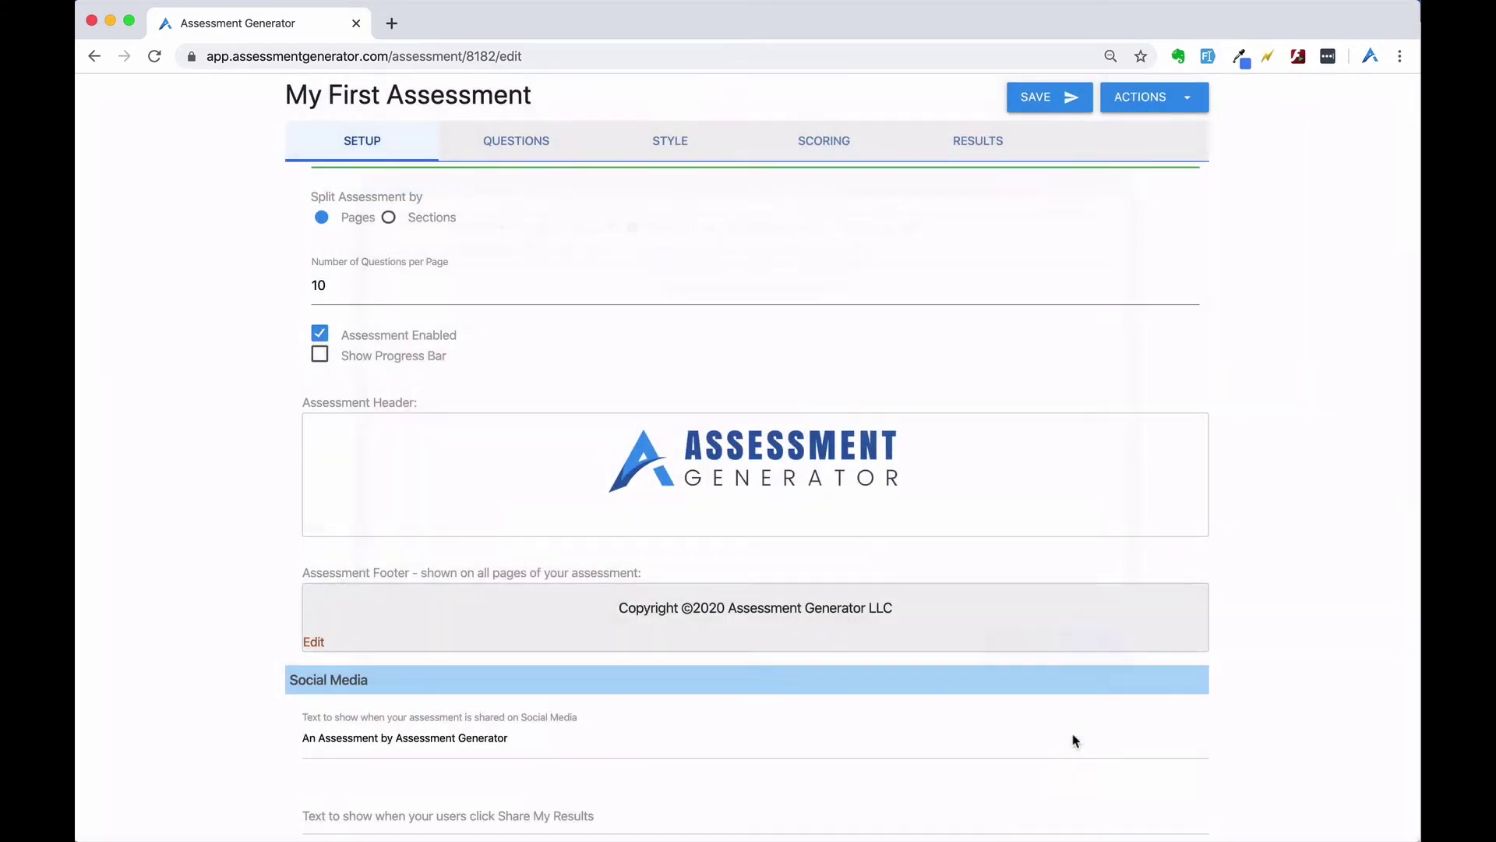
scroll(632, 525, up, 5)
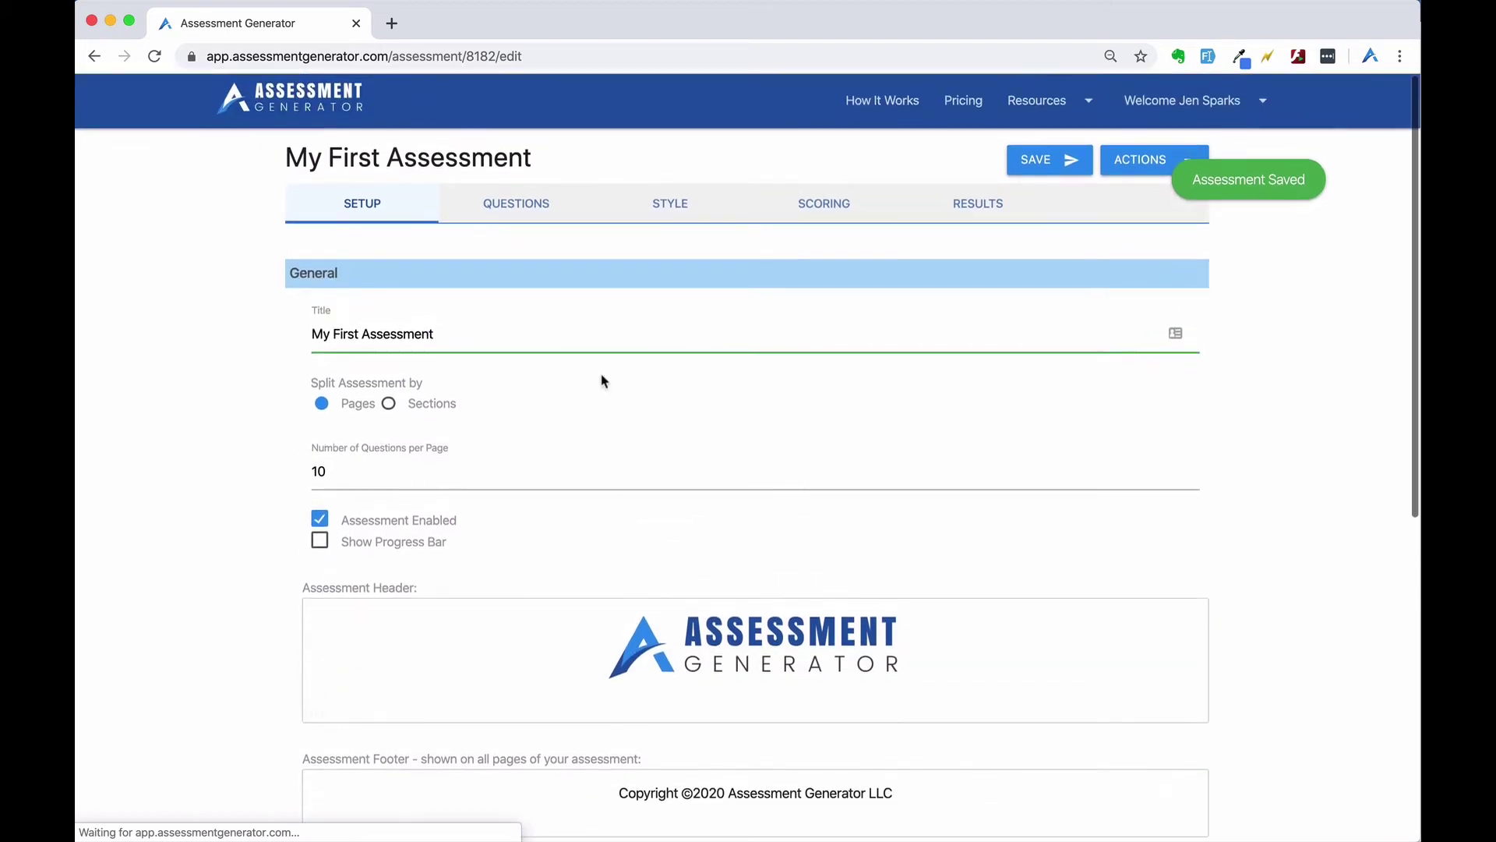
- Add a scale question worded 'I believe that I can accomplish whatever I set my mind to.'
click(528, 208)
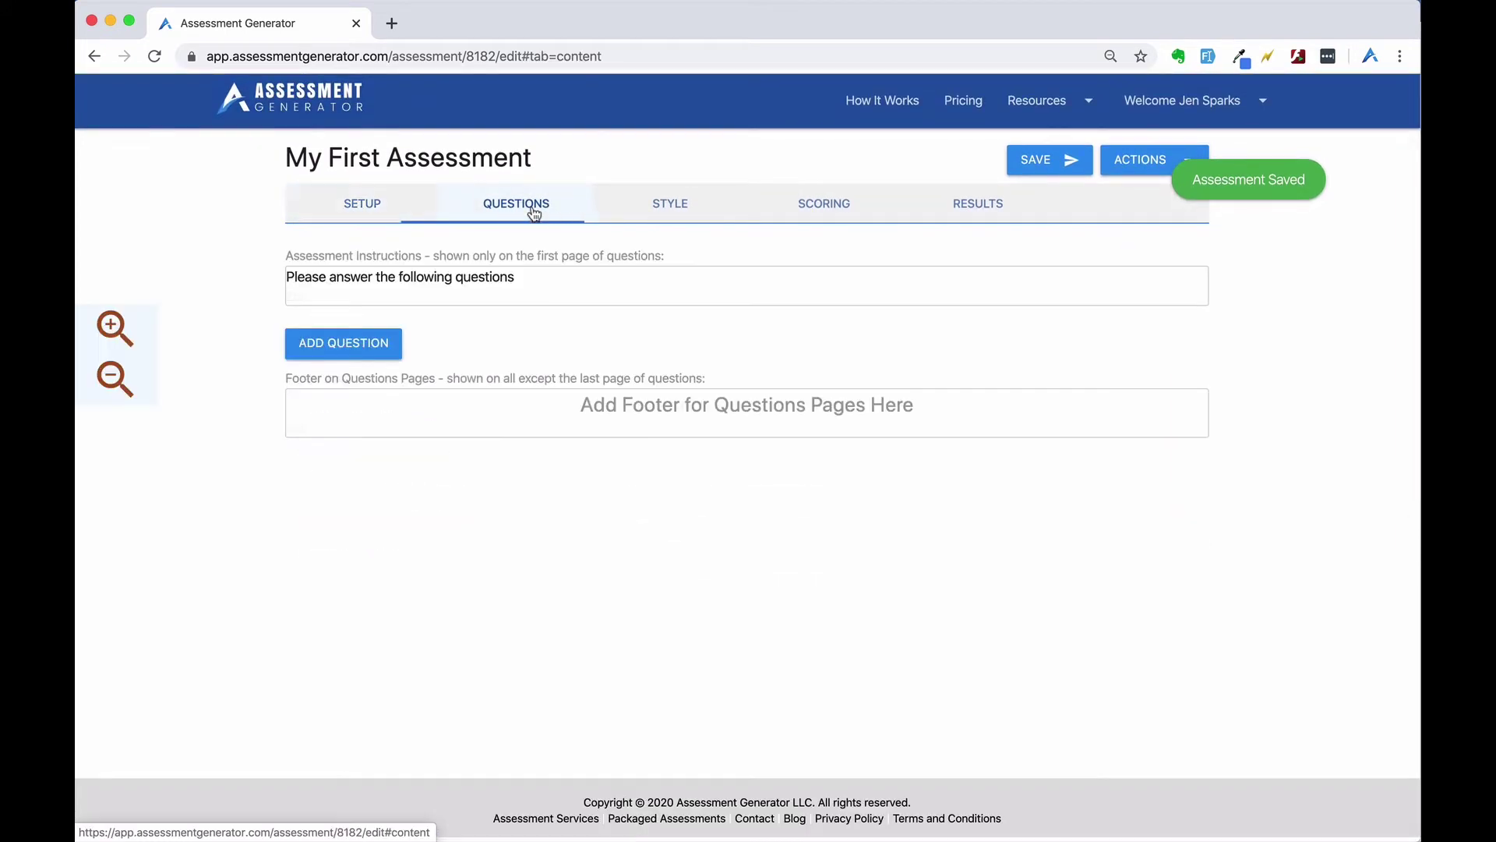
click(370, 353)
click(660, 262)
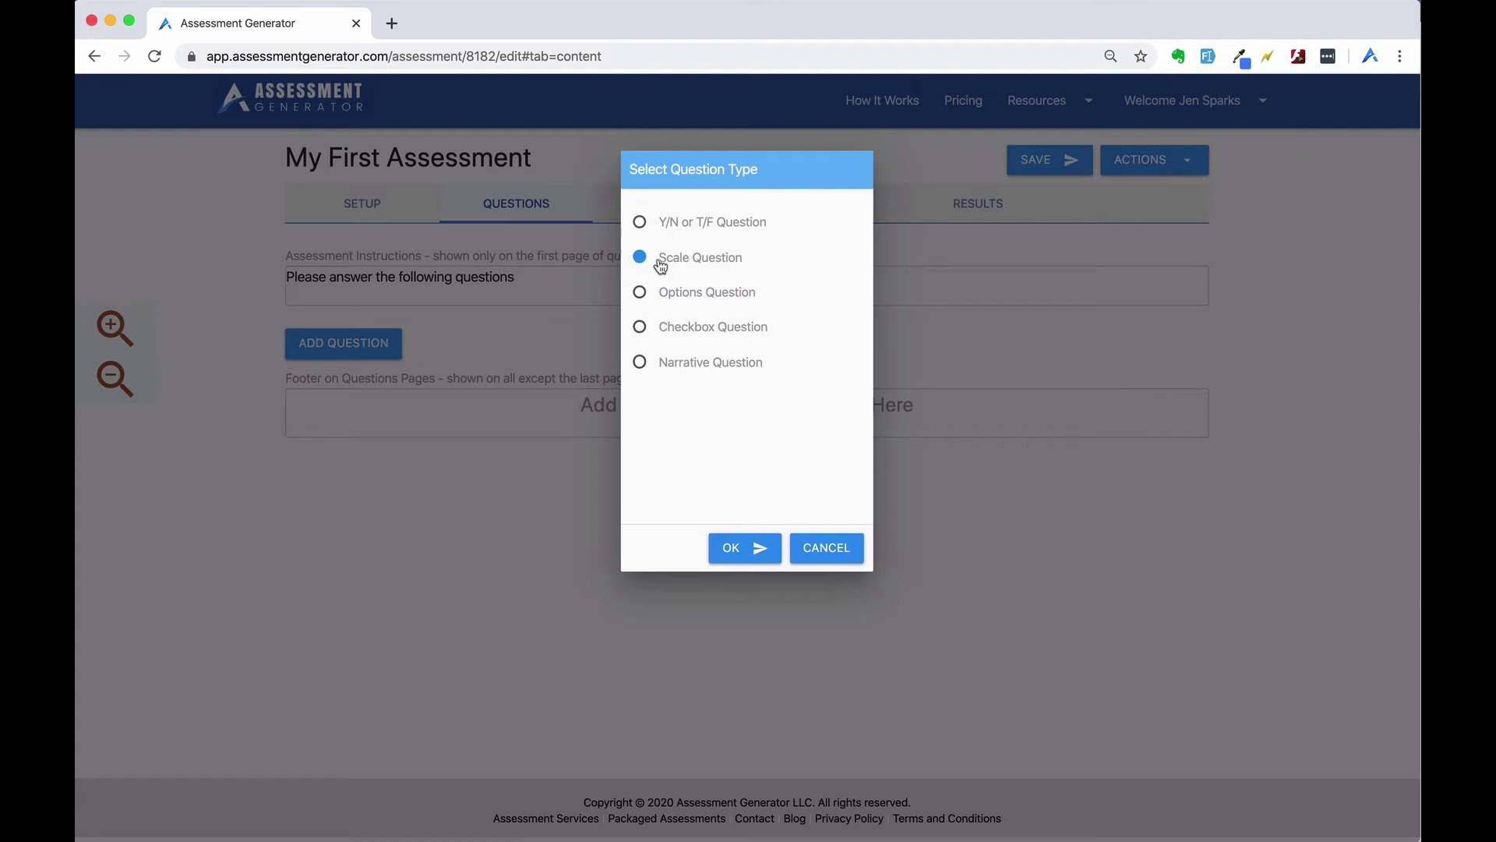
click(730, 548)
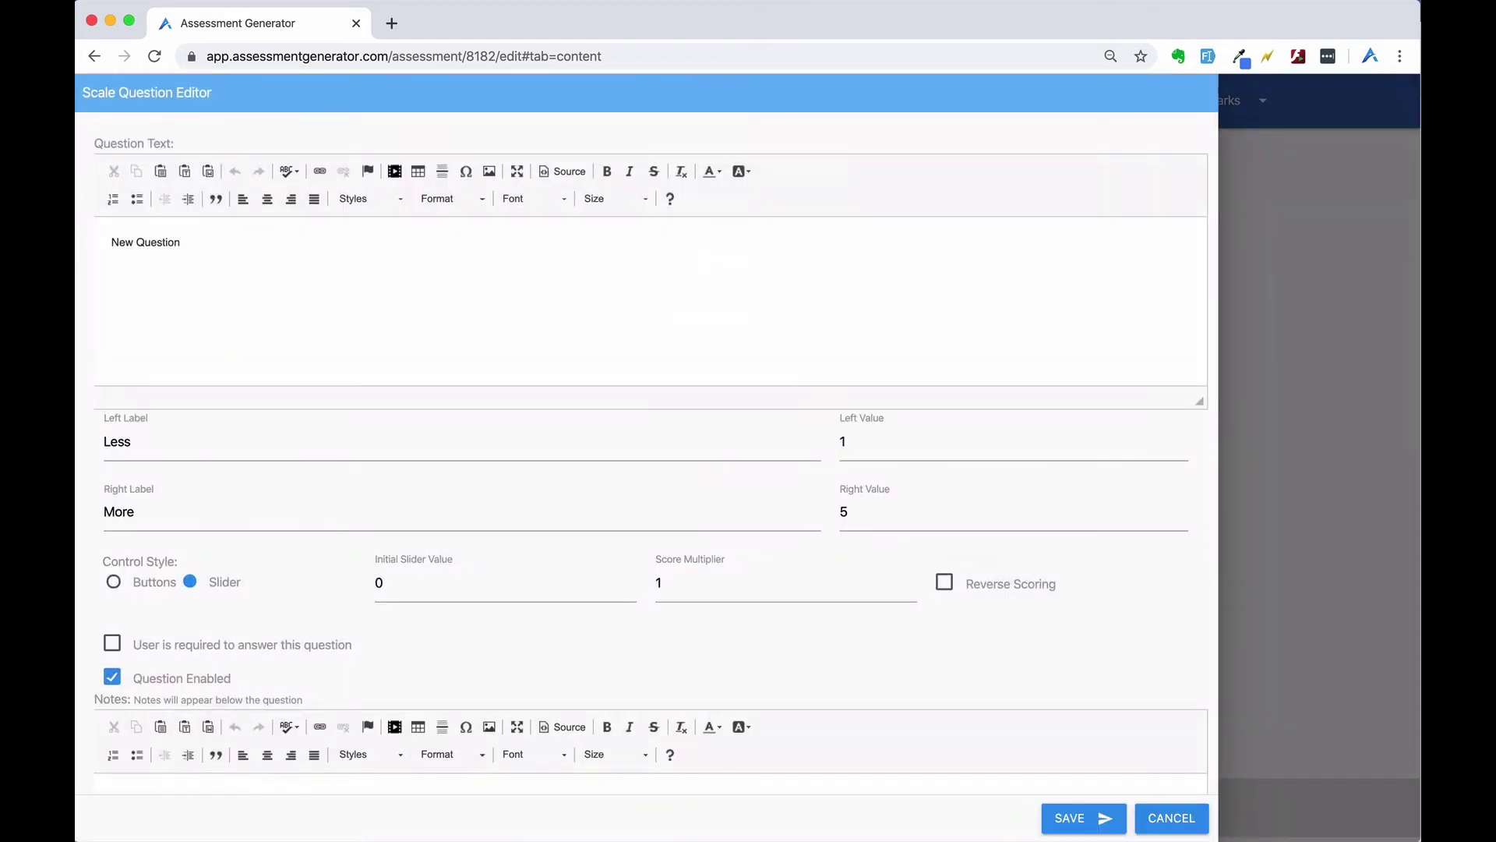
drag(180, 243, 108, 243)
text(I believe that I can accomplish whatever I set my mind to.)
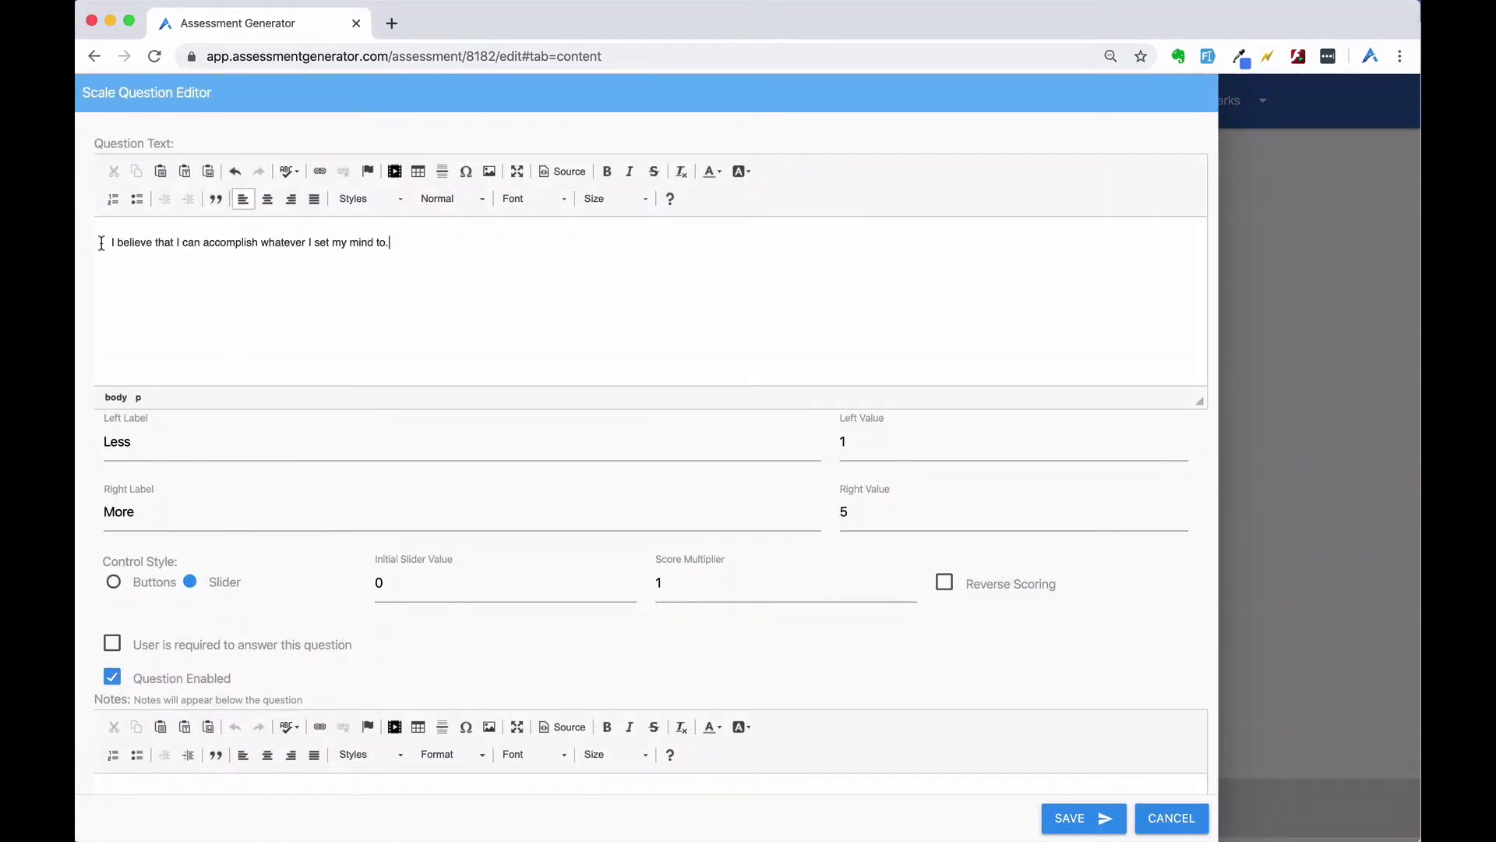
- Label the scale Never to Always, display it as buttons, and save the question
drag(142, 436, 78, 441)
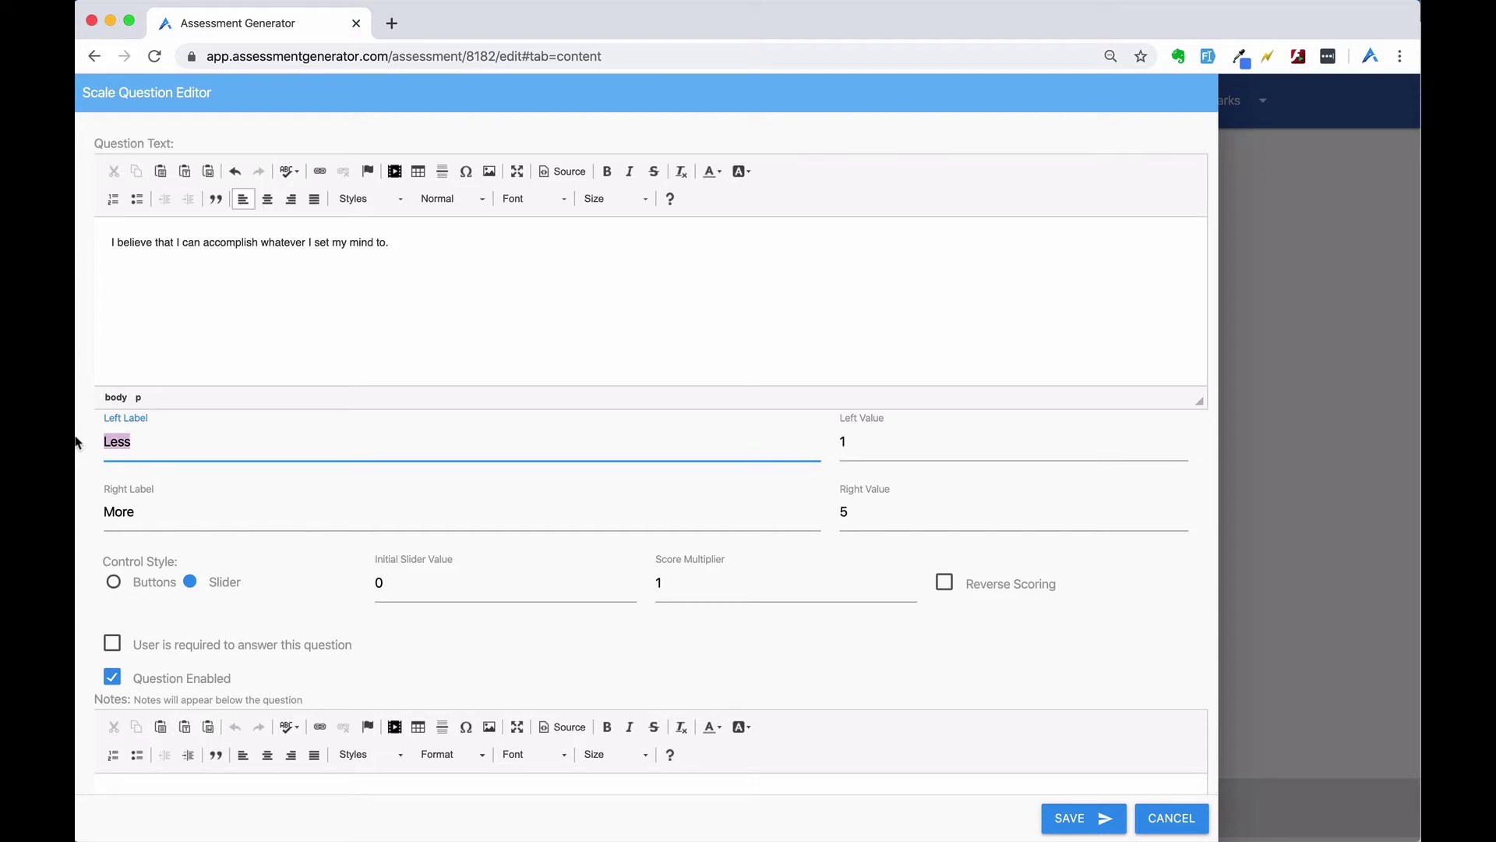
text(Never)
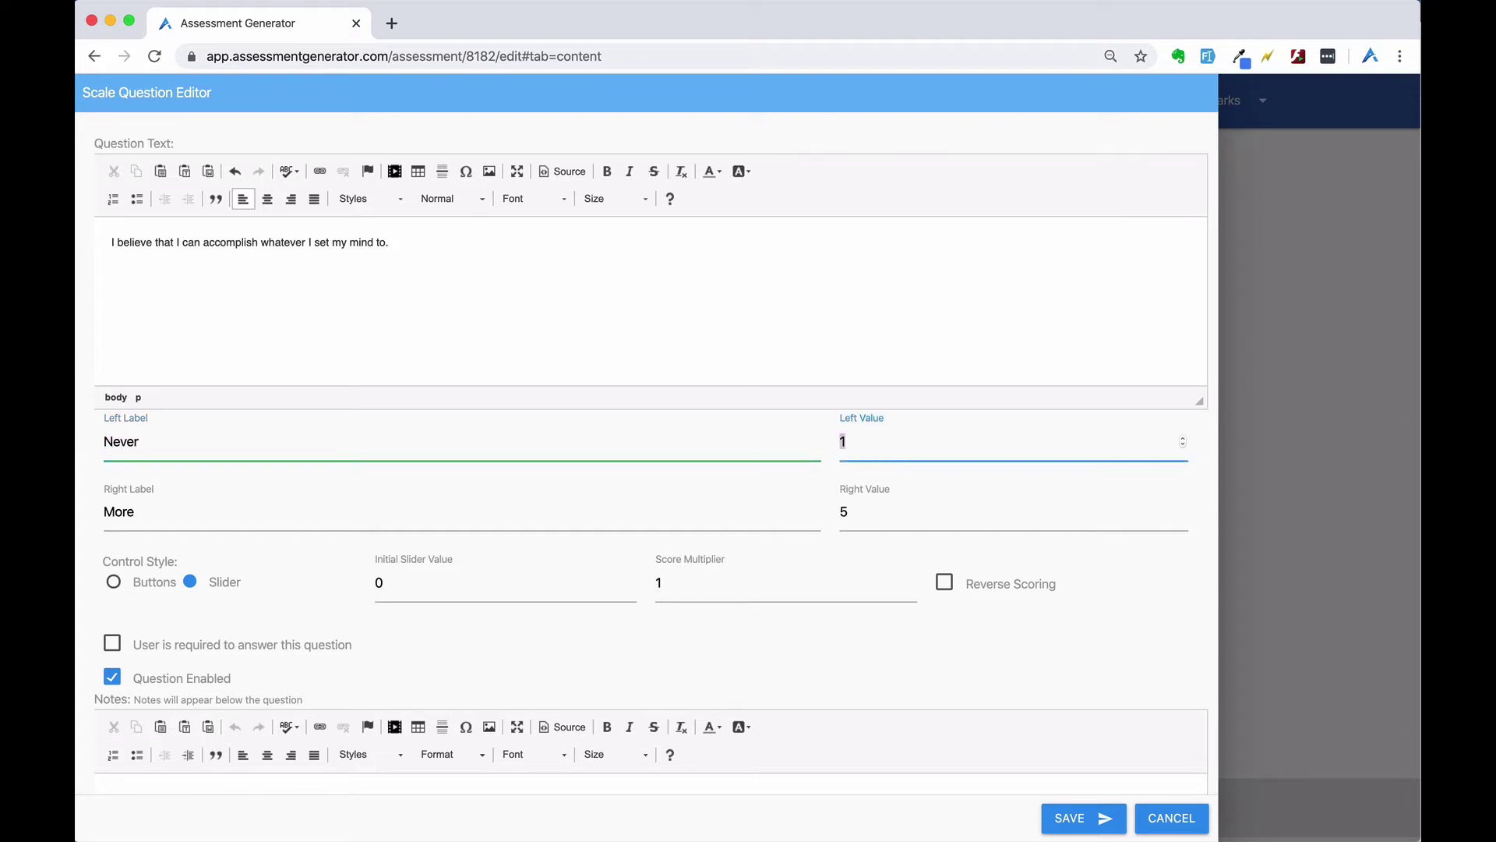
key(Tab)
text(A)
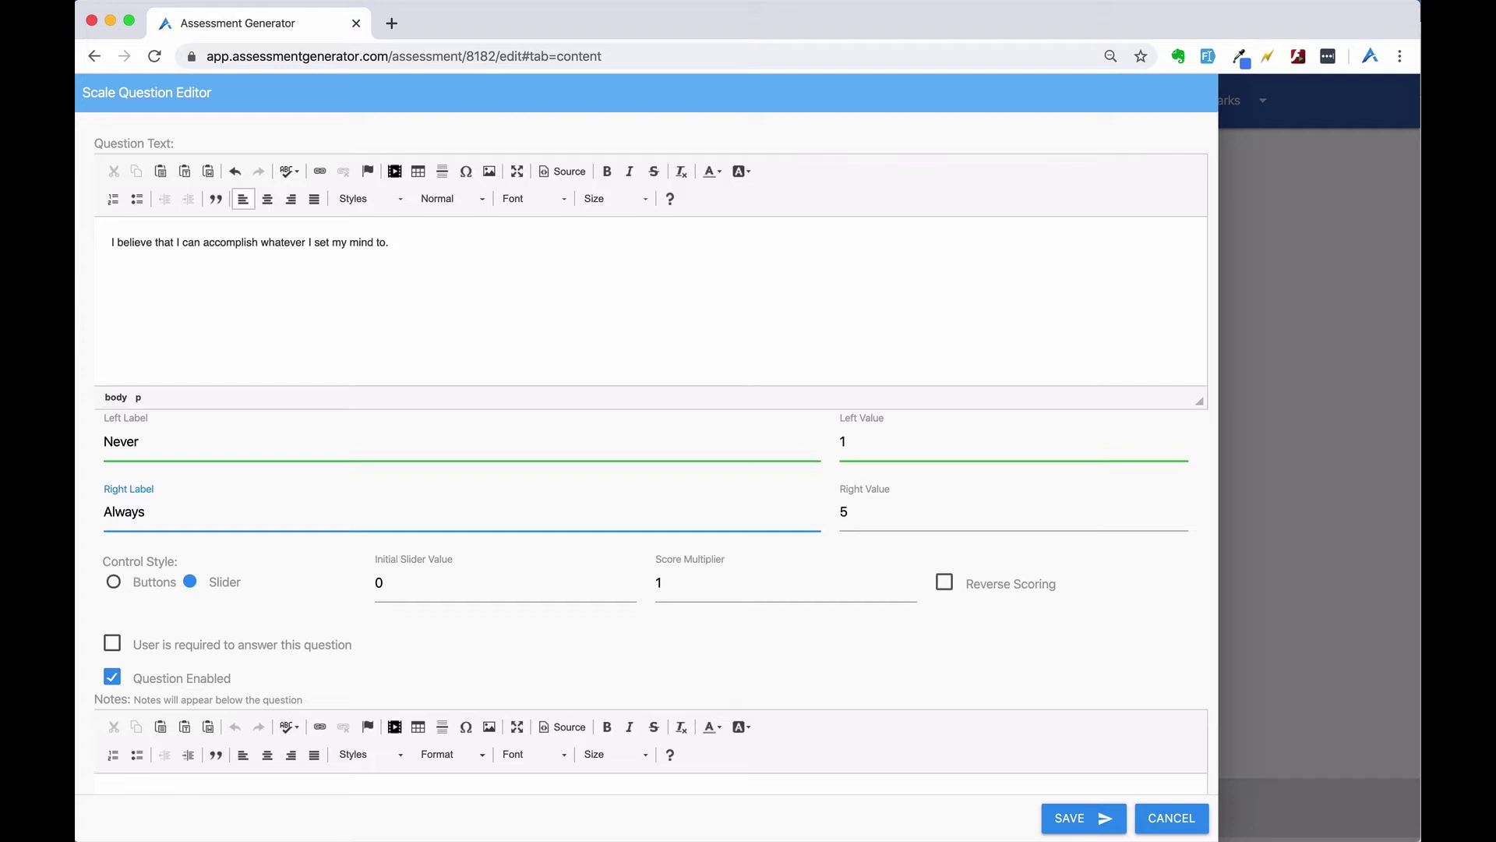
click(114, 581)
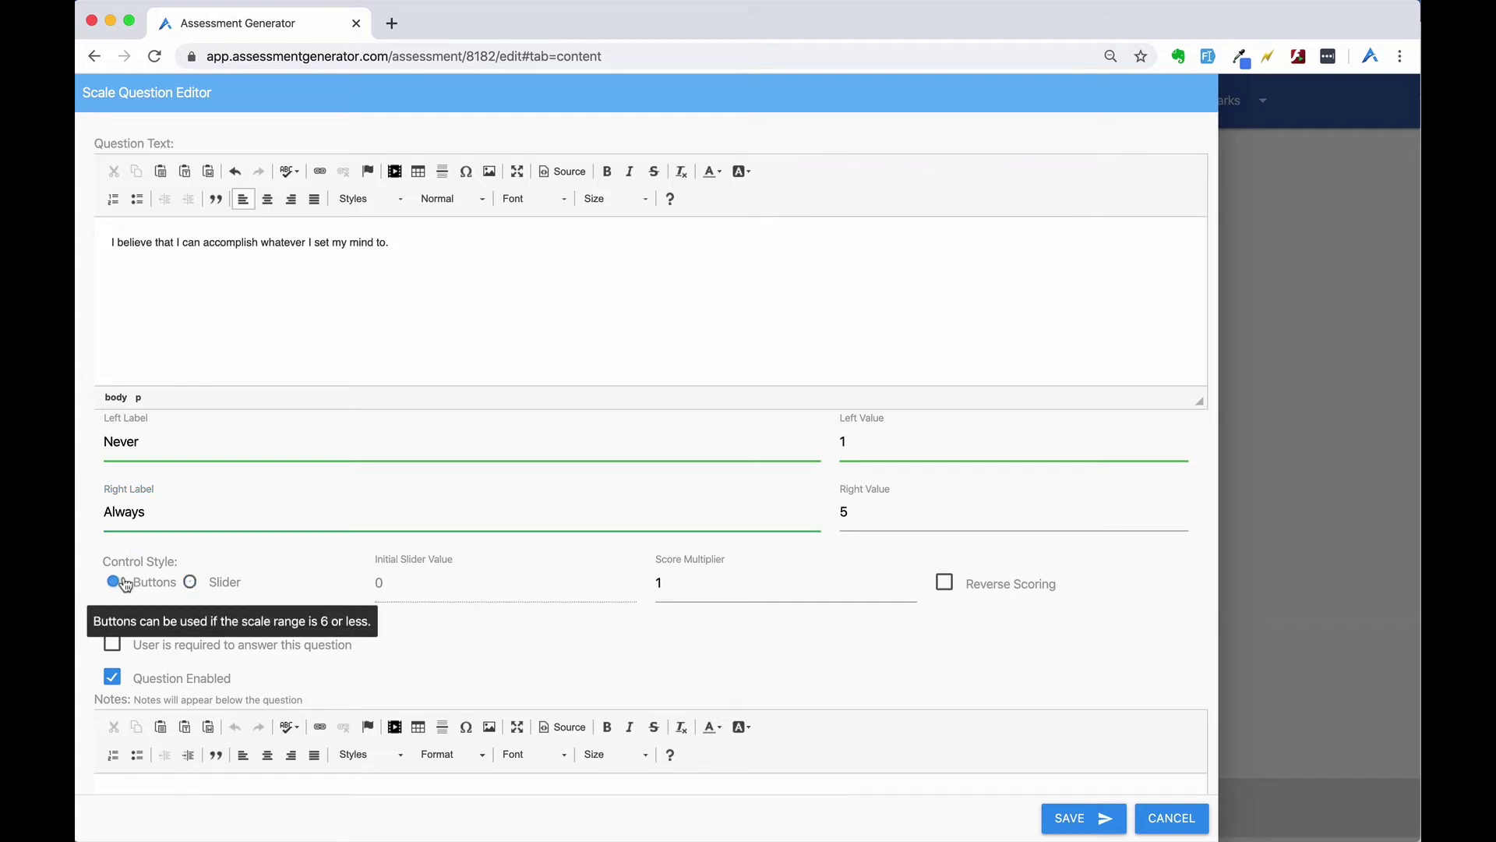
click(1051, 824)
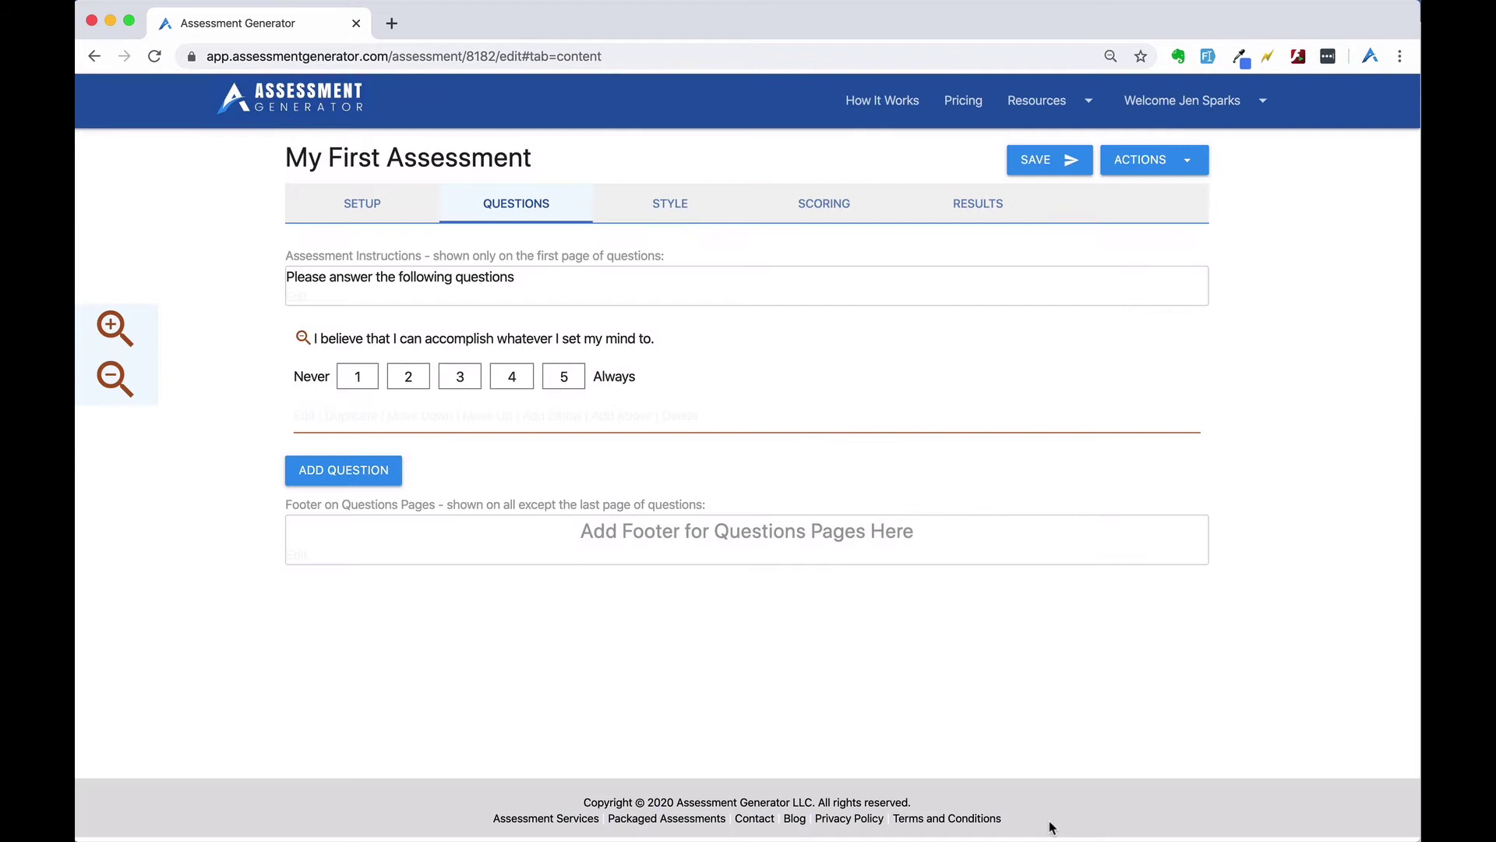
- Switch the style to Custom Colors and set the background colour to white
click(676, 206)
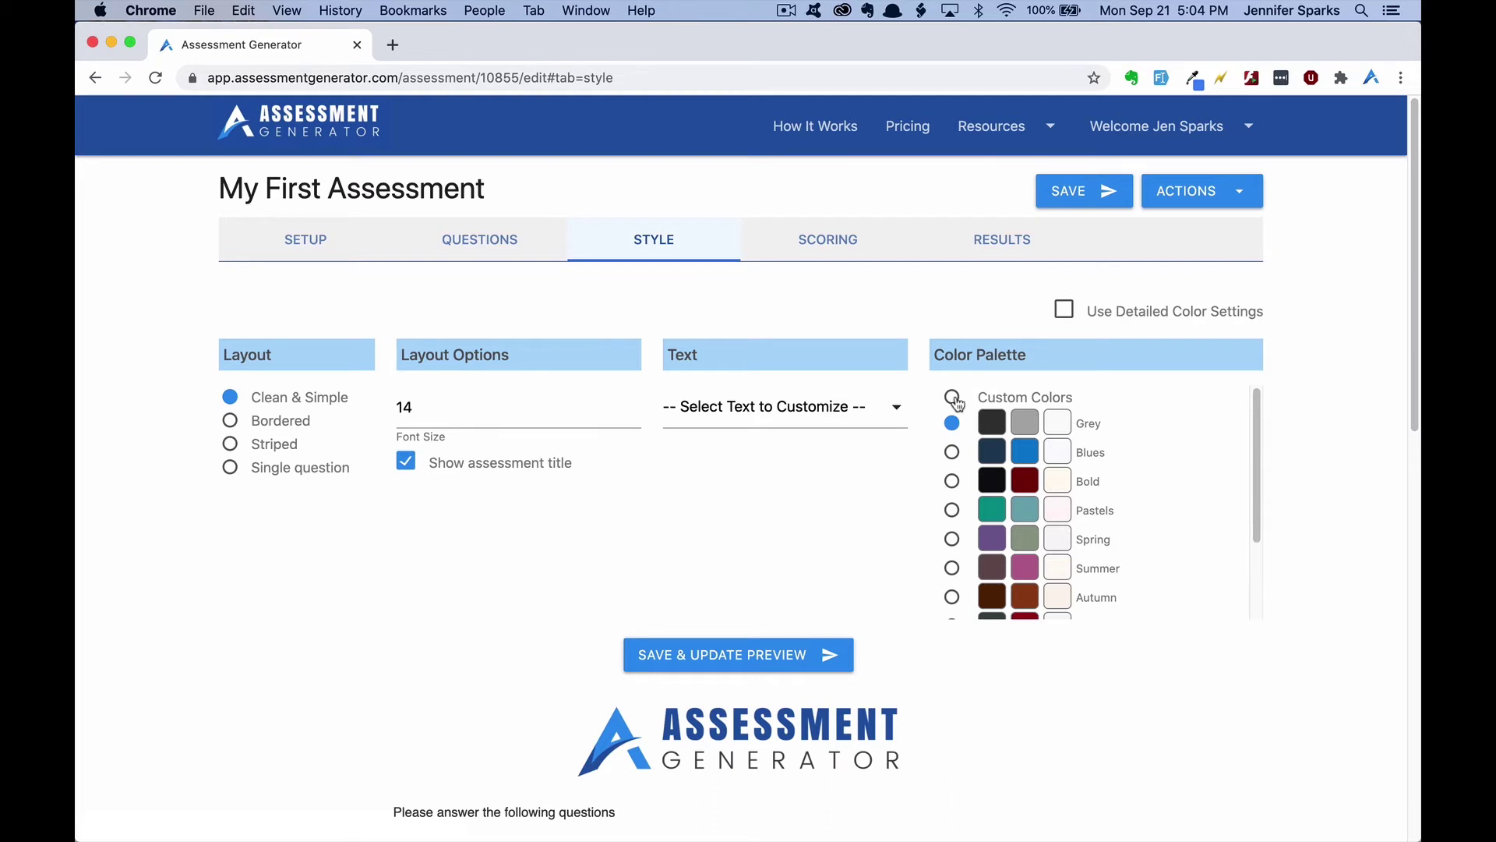
click(956, 401)
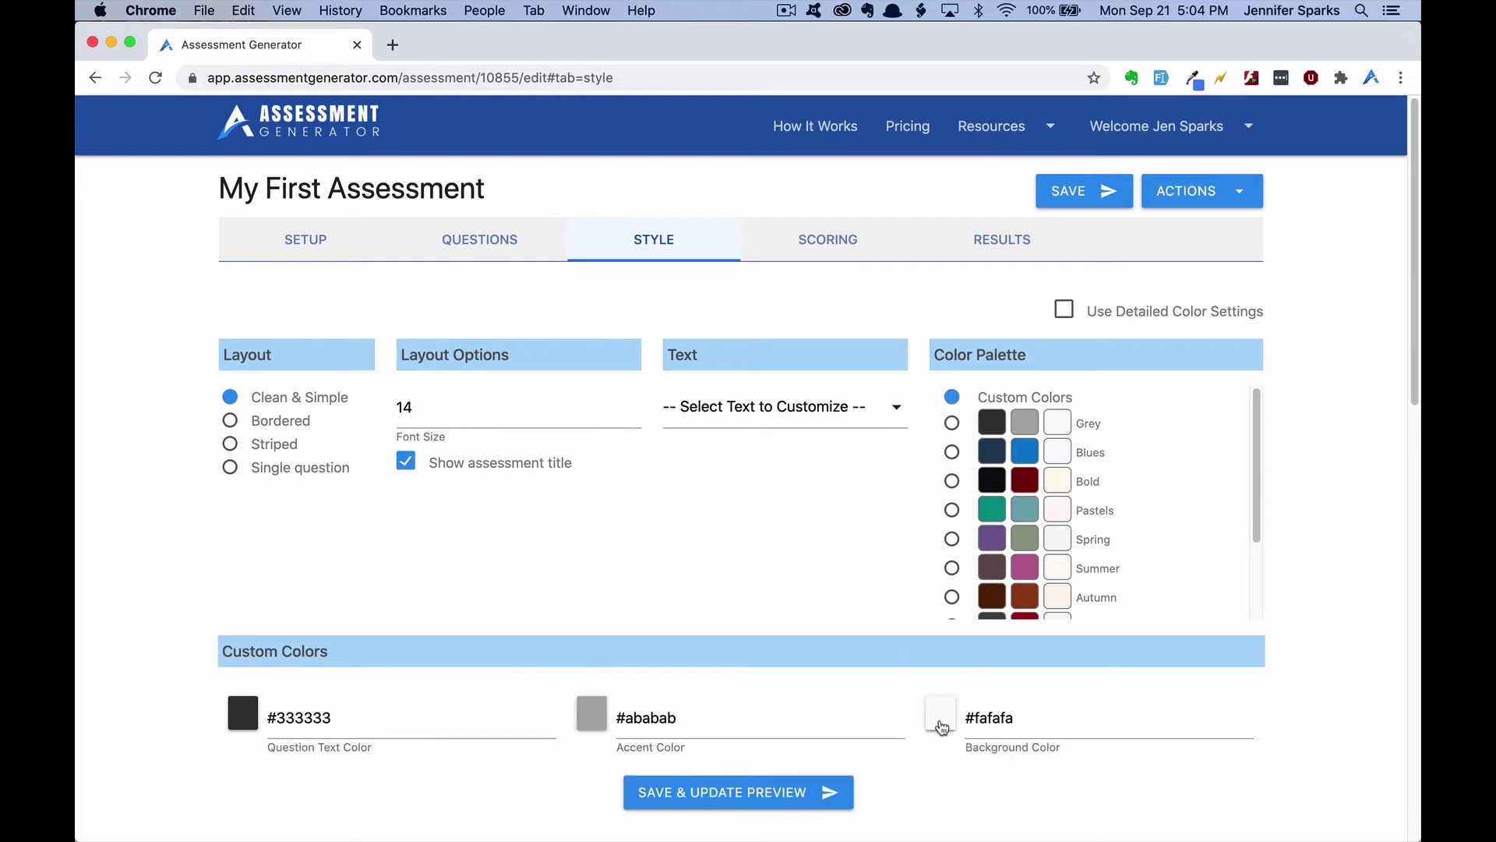
click(941, 721)
click(945, 757)
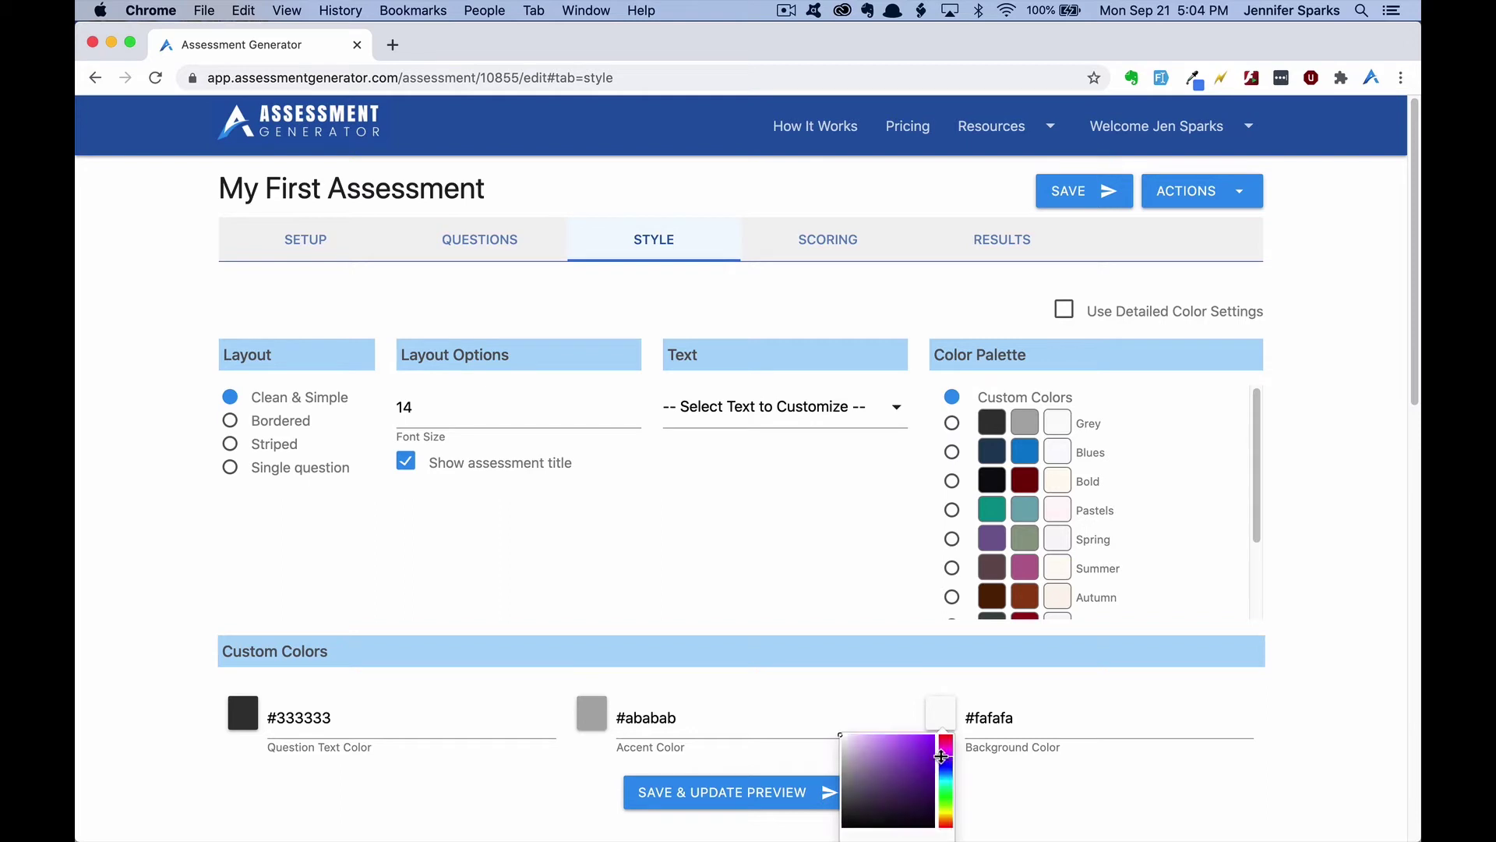
click(924, 750)
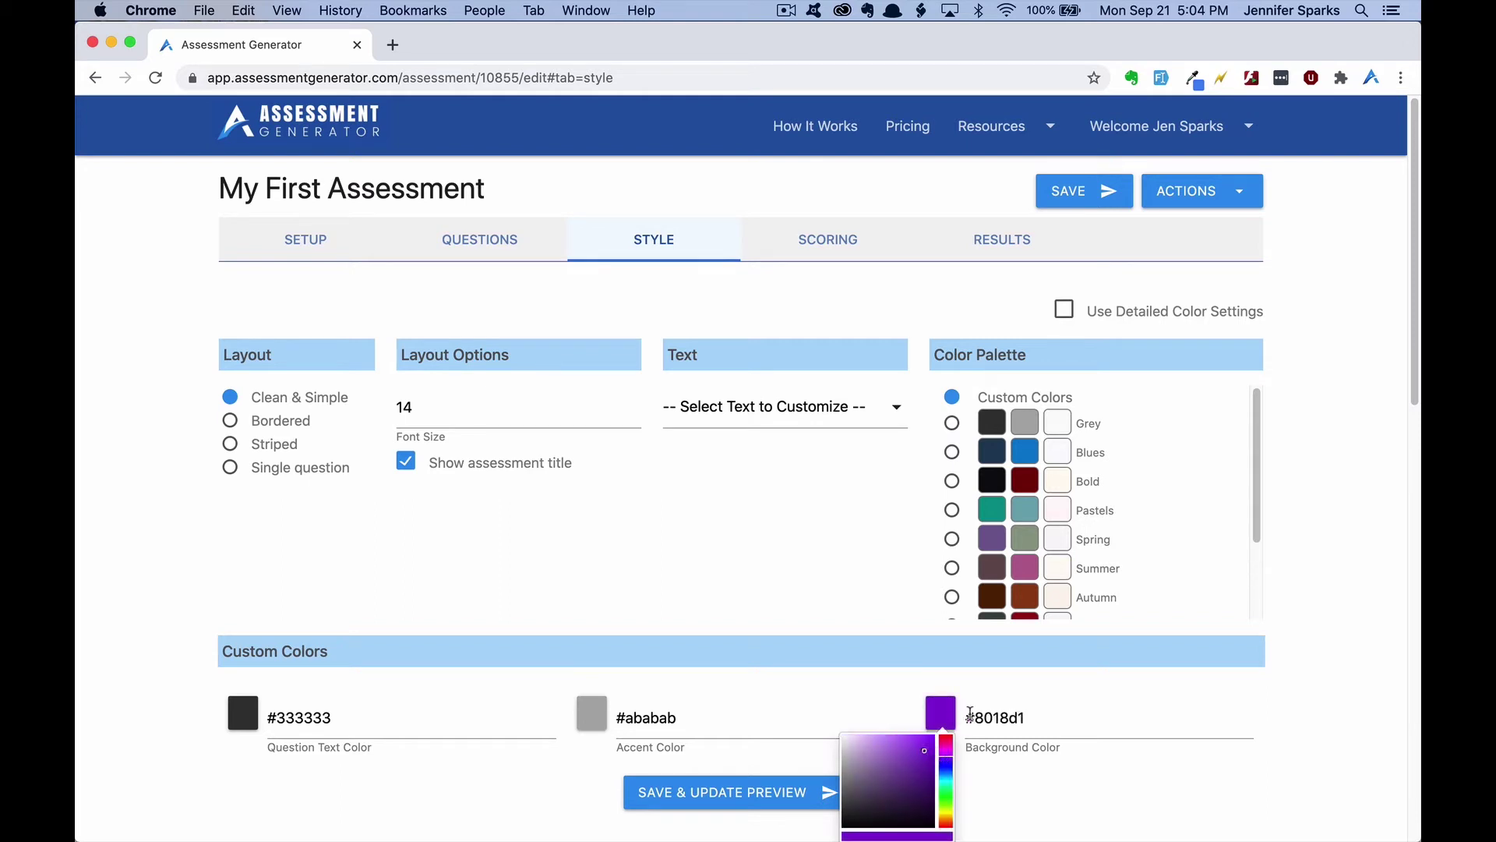
click(970, 714)
drag(1024, 717, 937, 727)
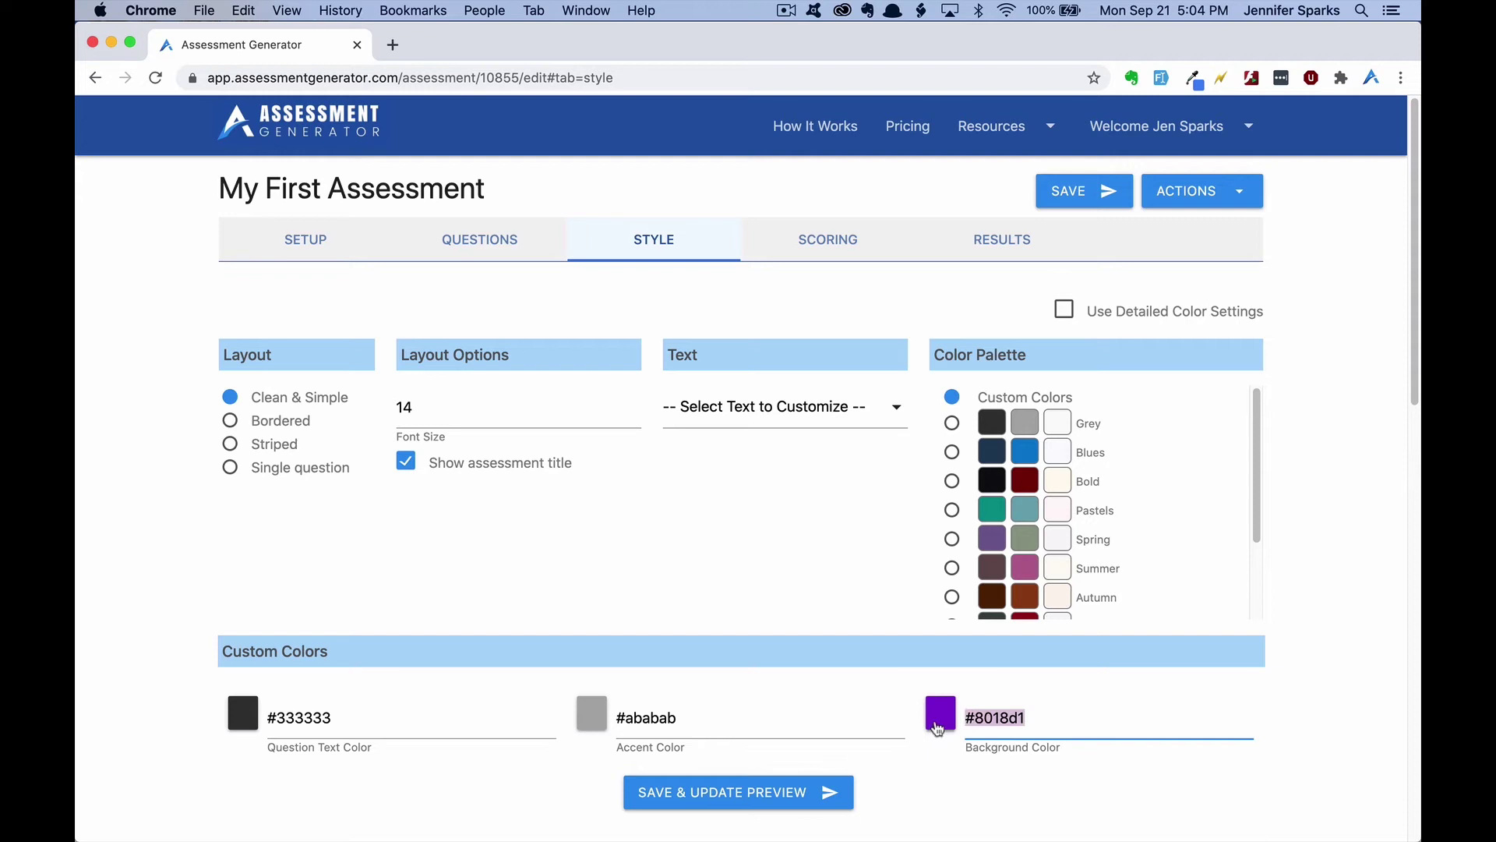
text(white)
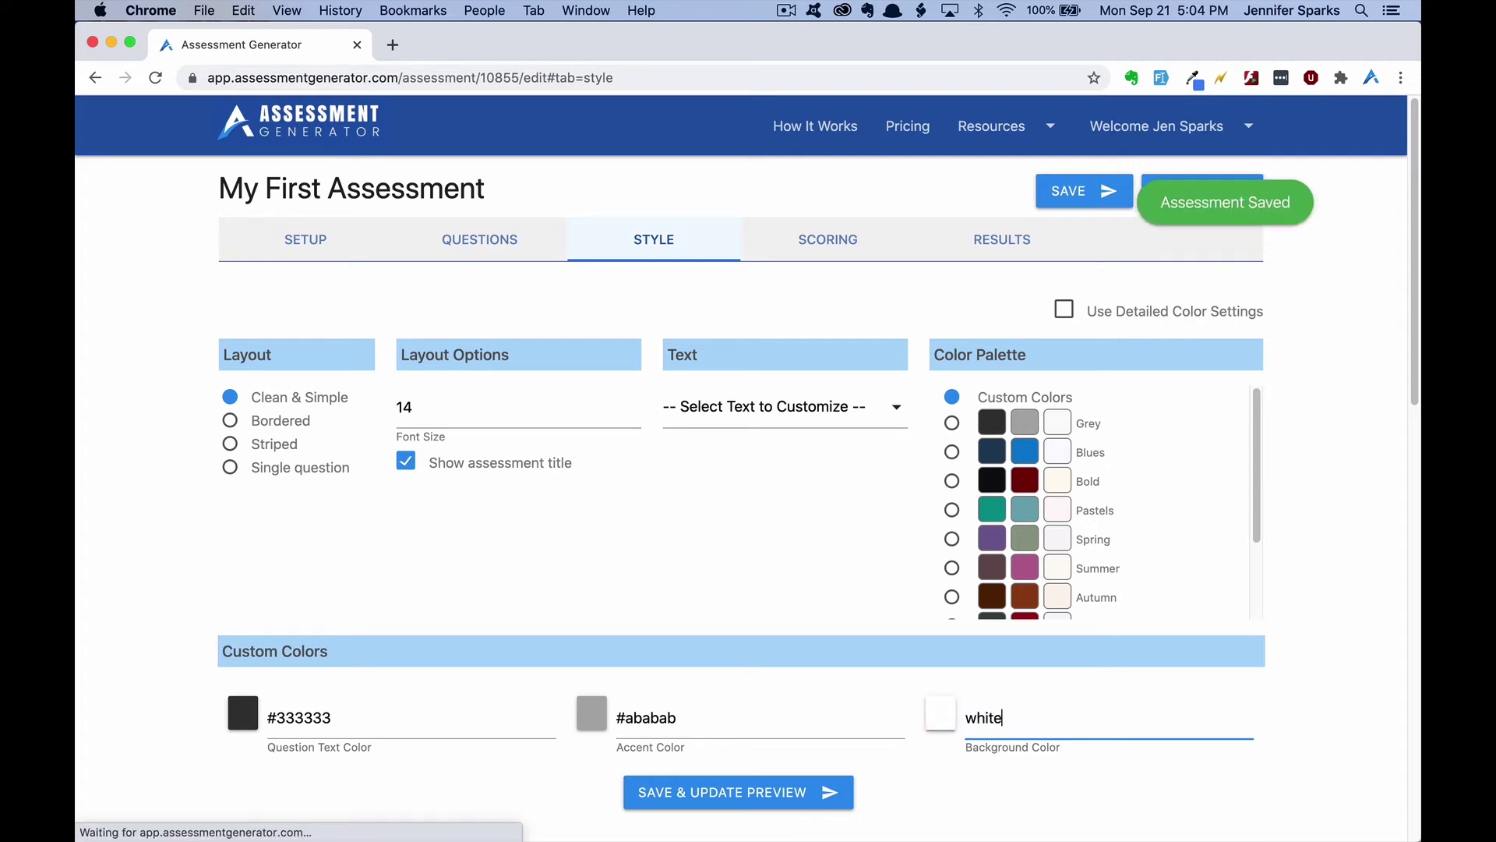
- Set the accent to #2e92ed, question text to #2157a5, and choose Bordered layout
drag(616, 715, 759, 714)
text(#2e92ed)
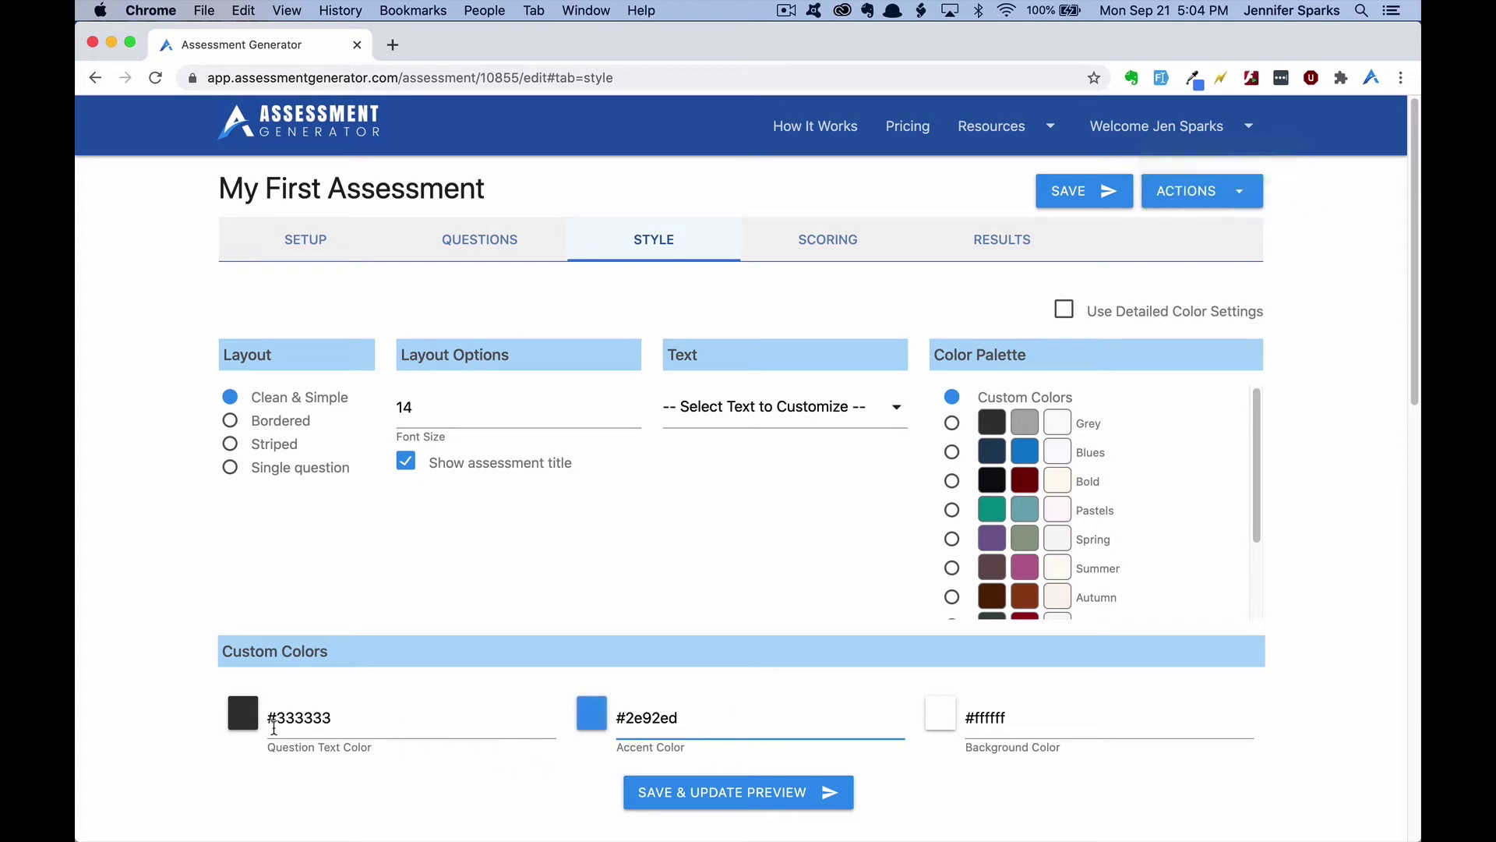
drag(277, 719, 390, 713)
text(#2)
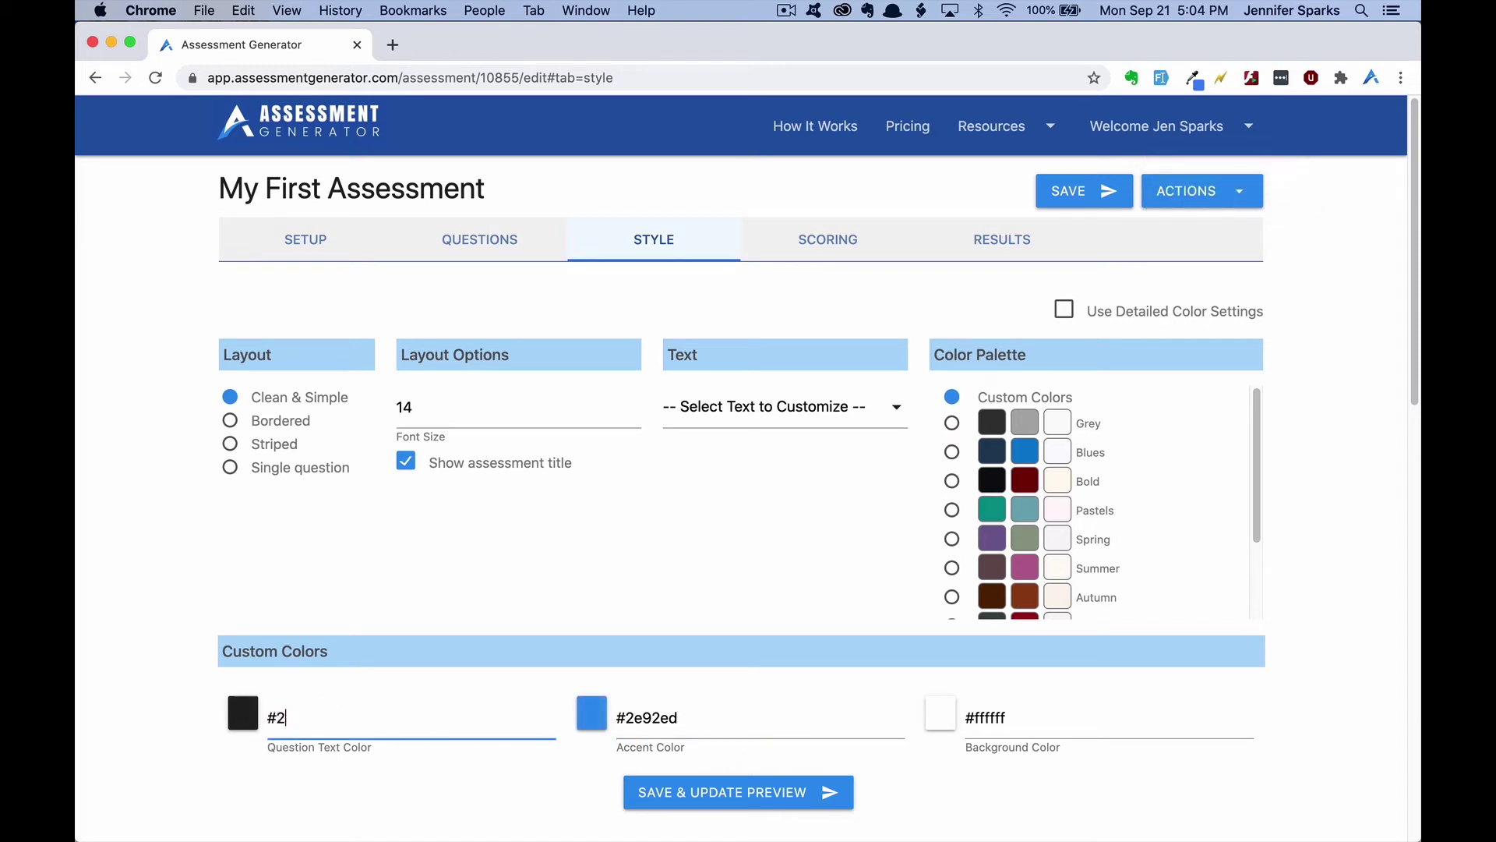
text(157a5)
click(257, 420)
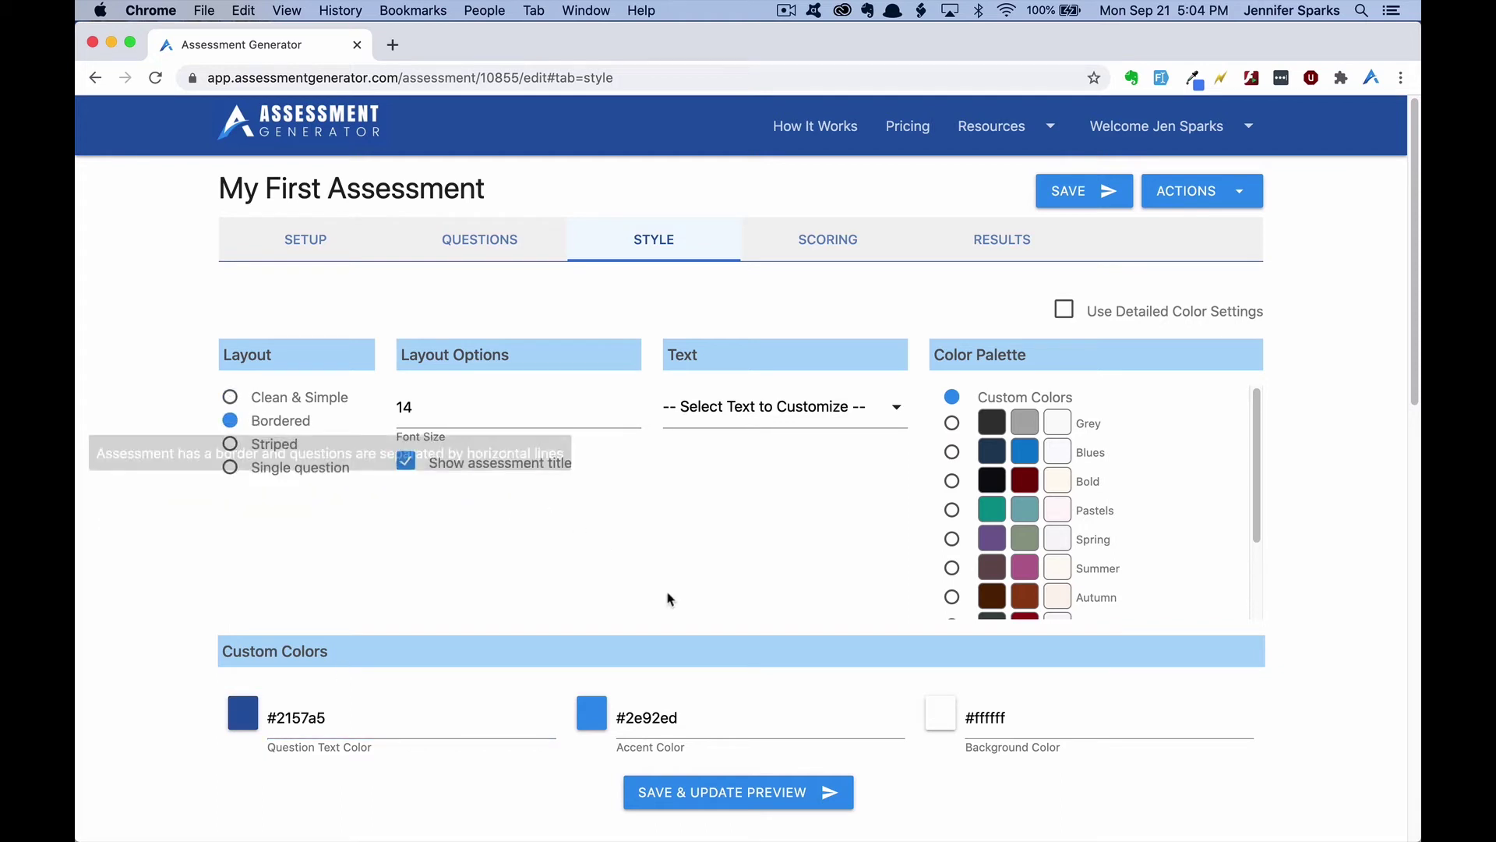
- Save the style, then add a Low score band with its low-range explanation
click(761, 792)
scroll(1027, 758, down, 10)
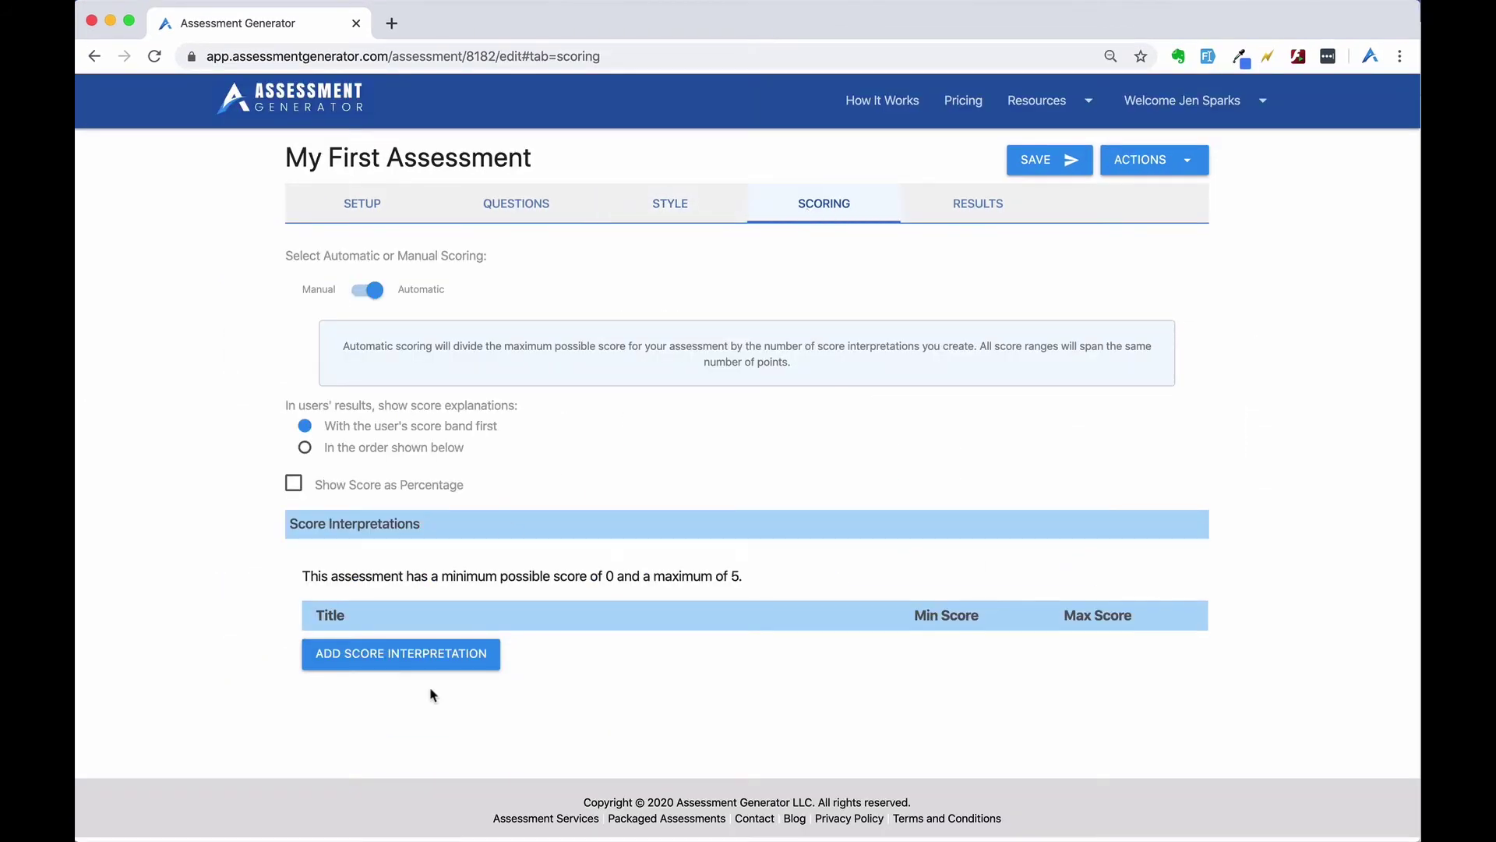
click(424, 659)
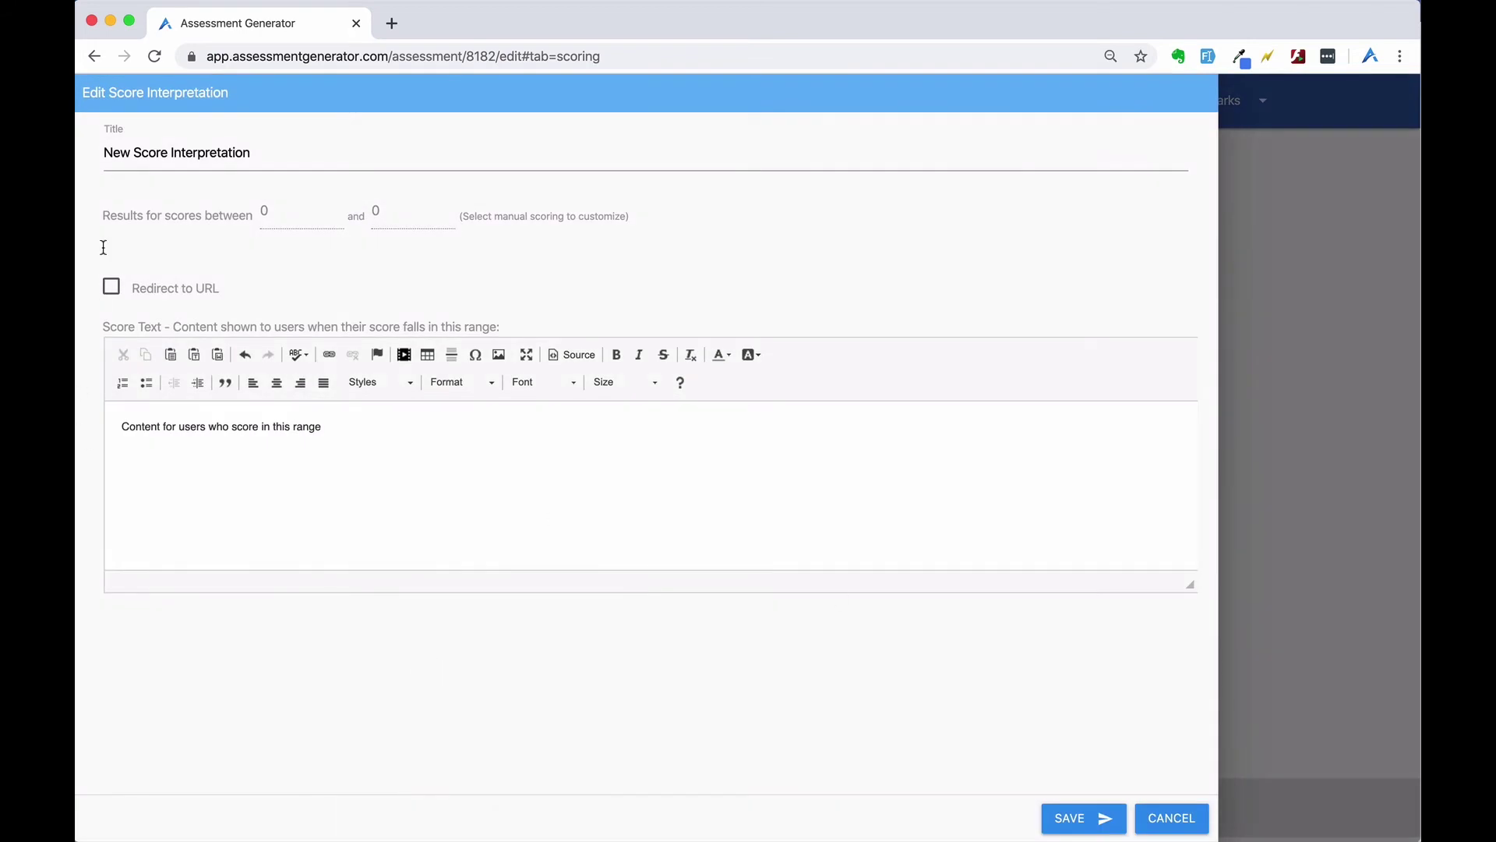
drag(247, 151, 77, 161)
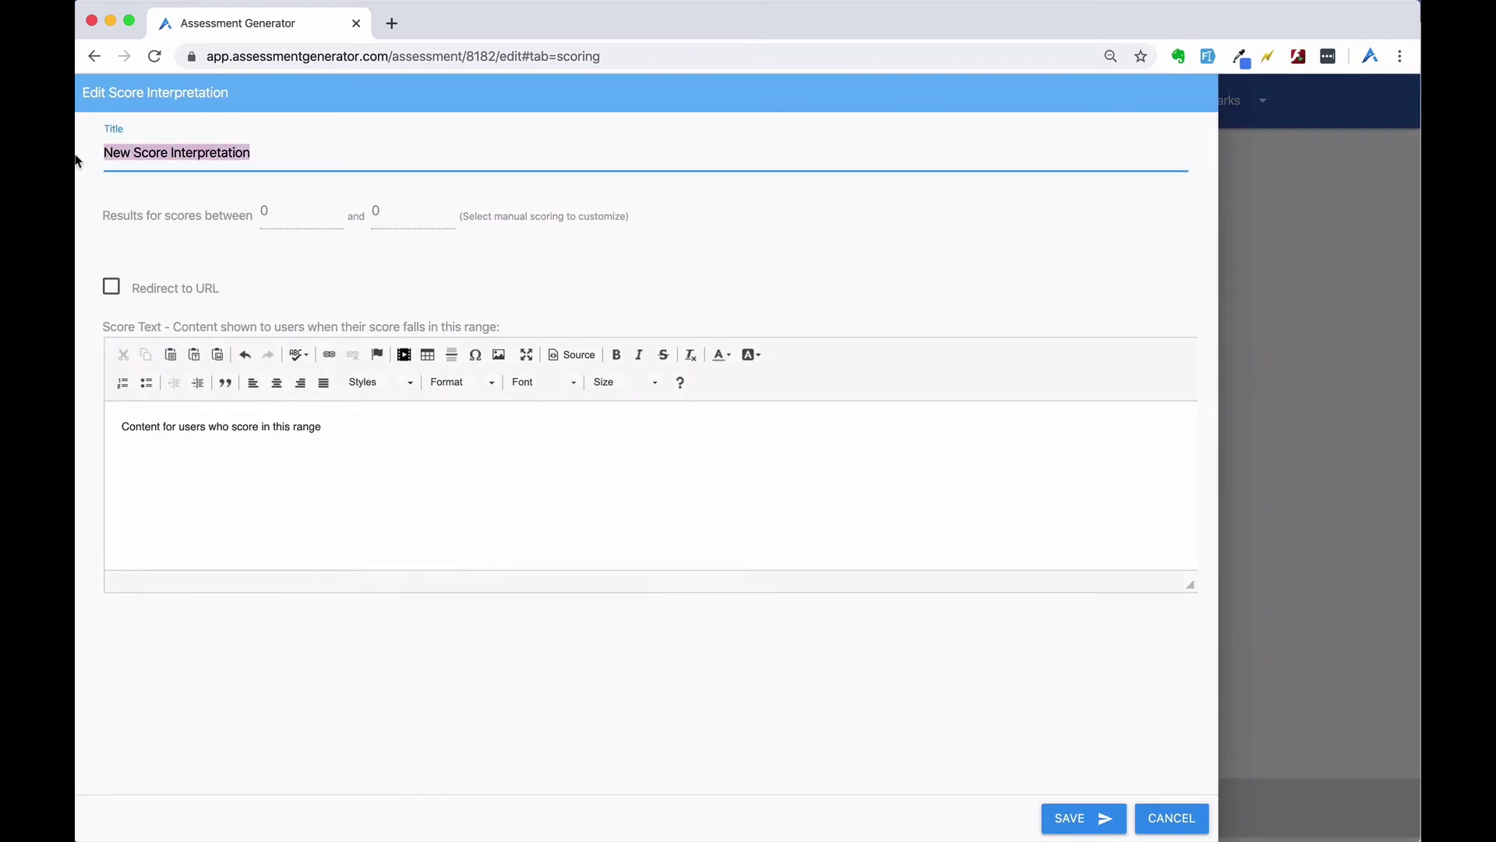
text(Low score)
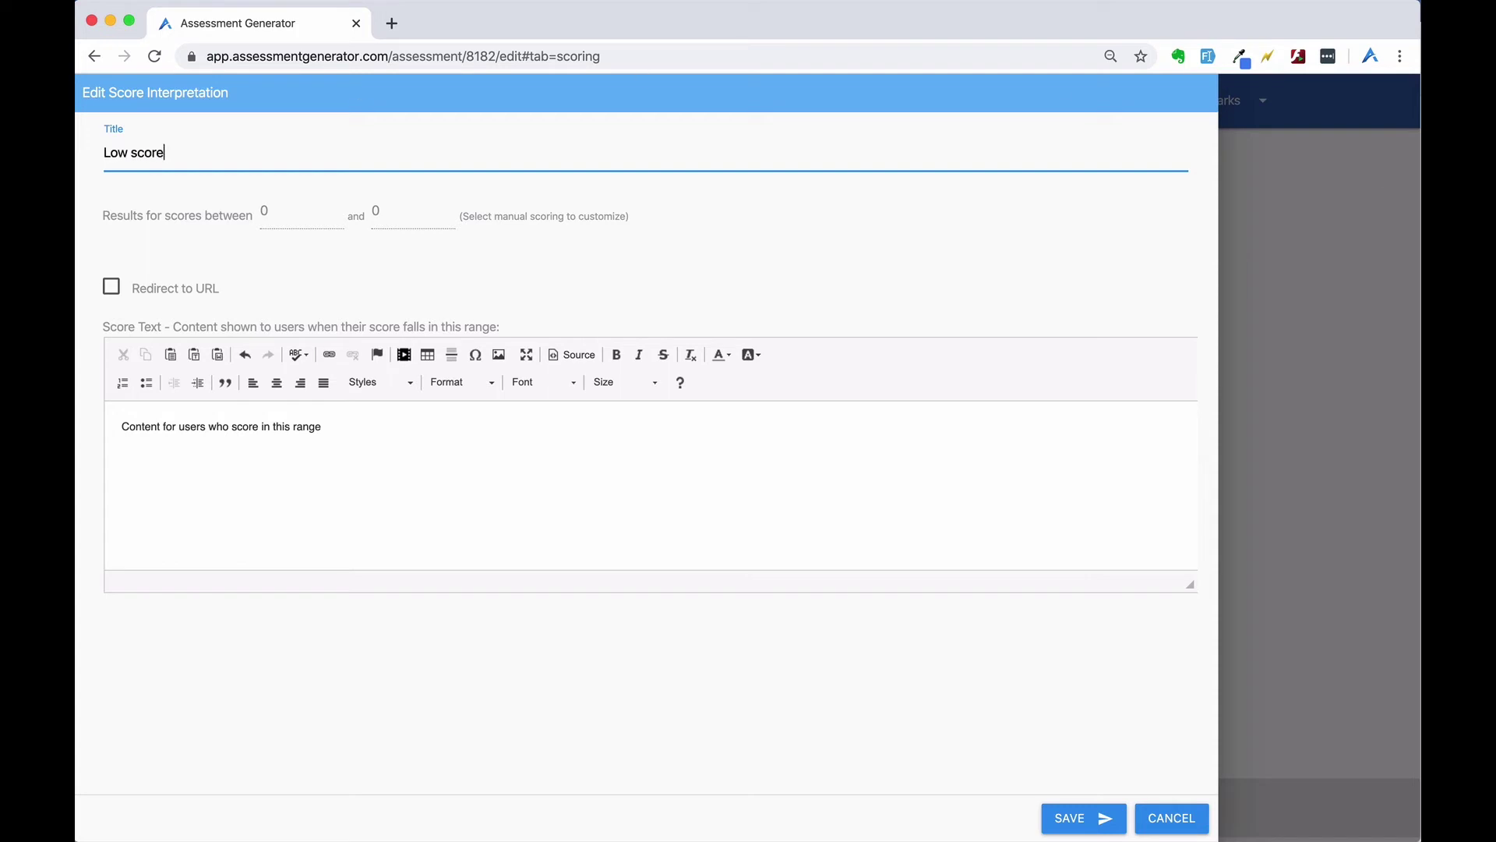
drag(119, 427, 474, 424)
text(Your score is in the low range.  This is what your score means....)
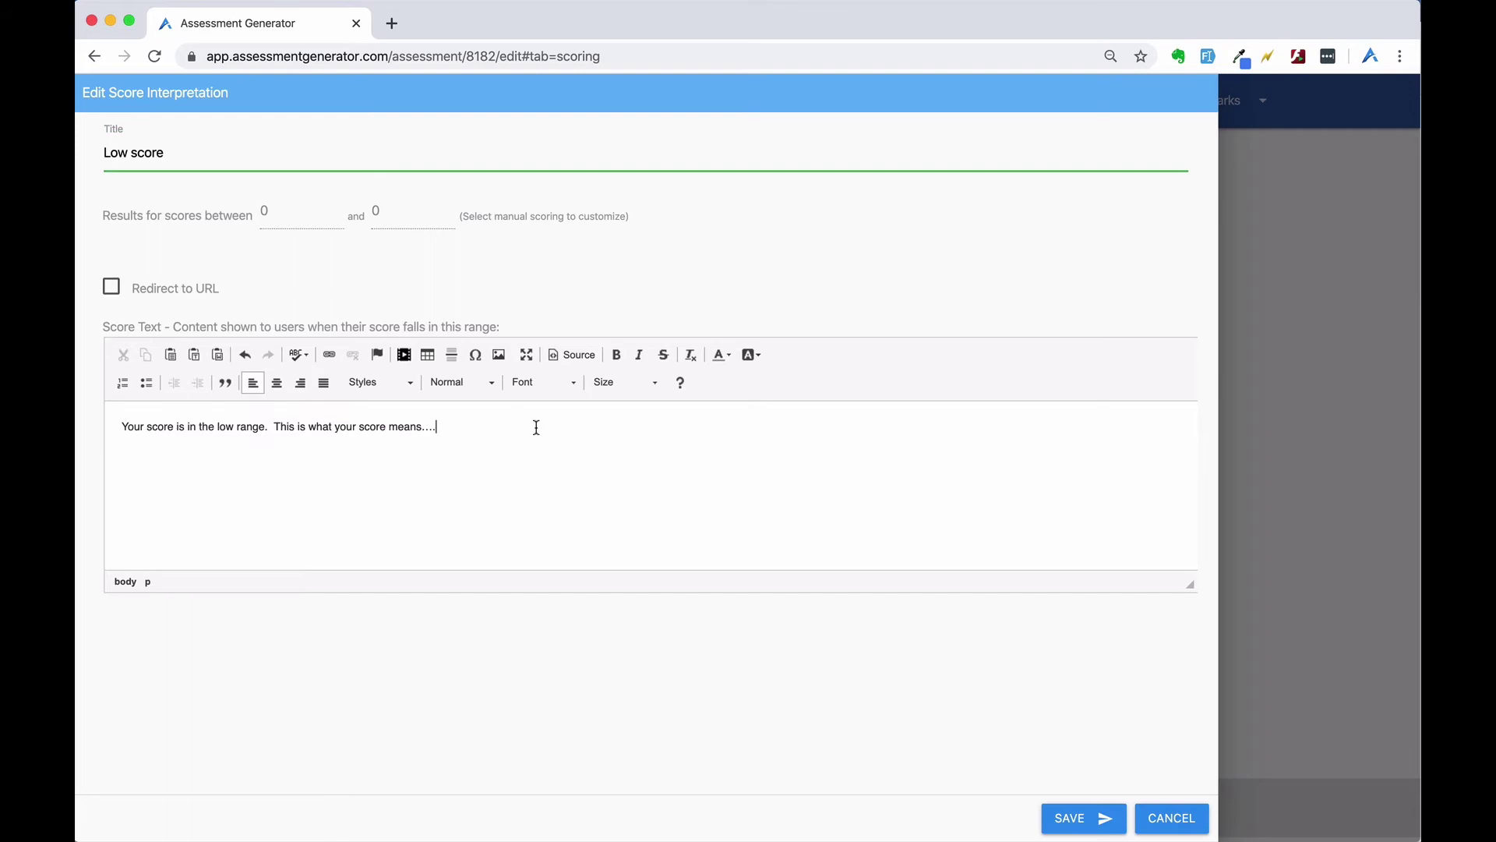
click(1059, 817)
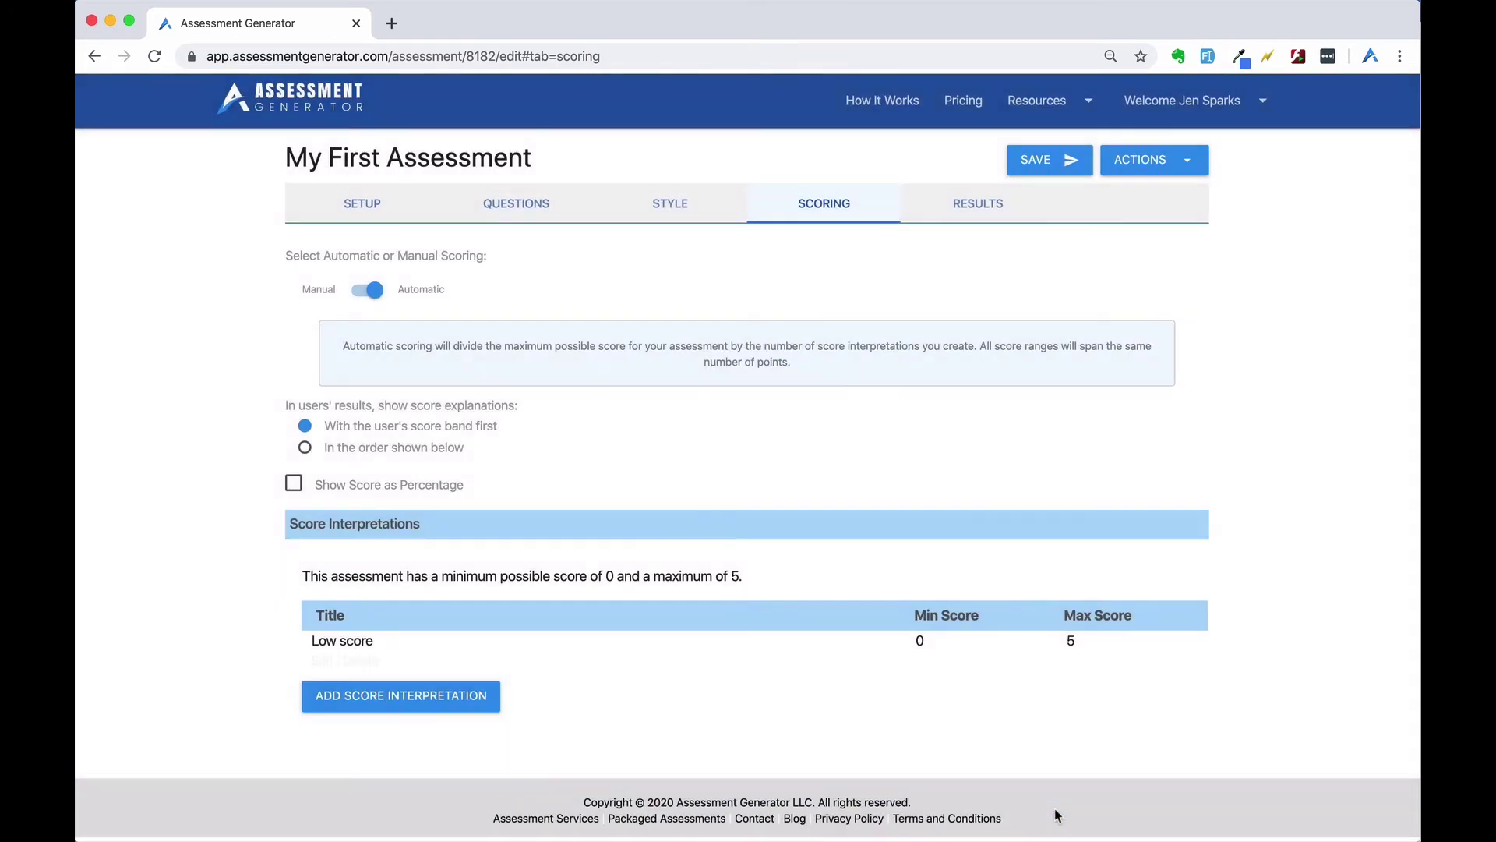
- Add a Medium score band with its medium-range explanation
click(384, 703)
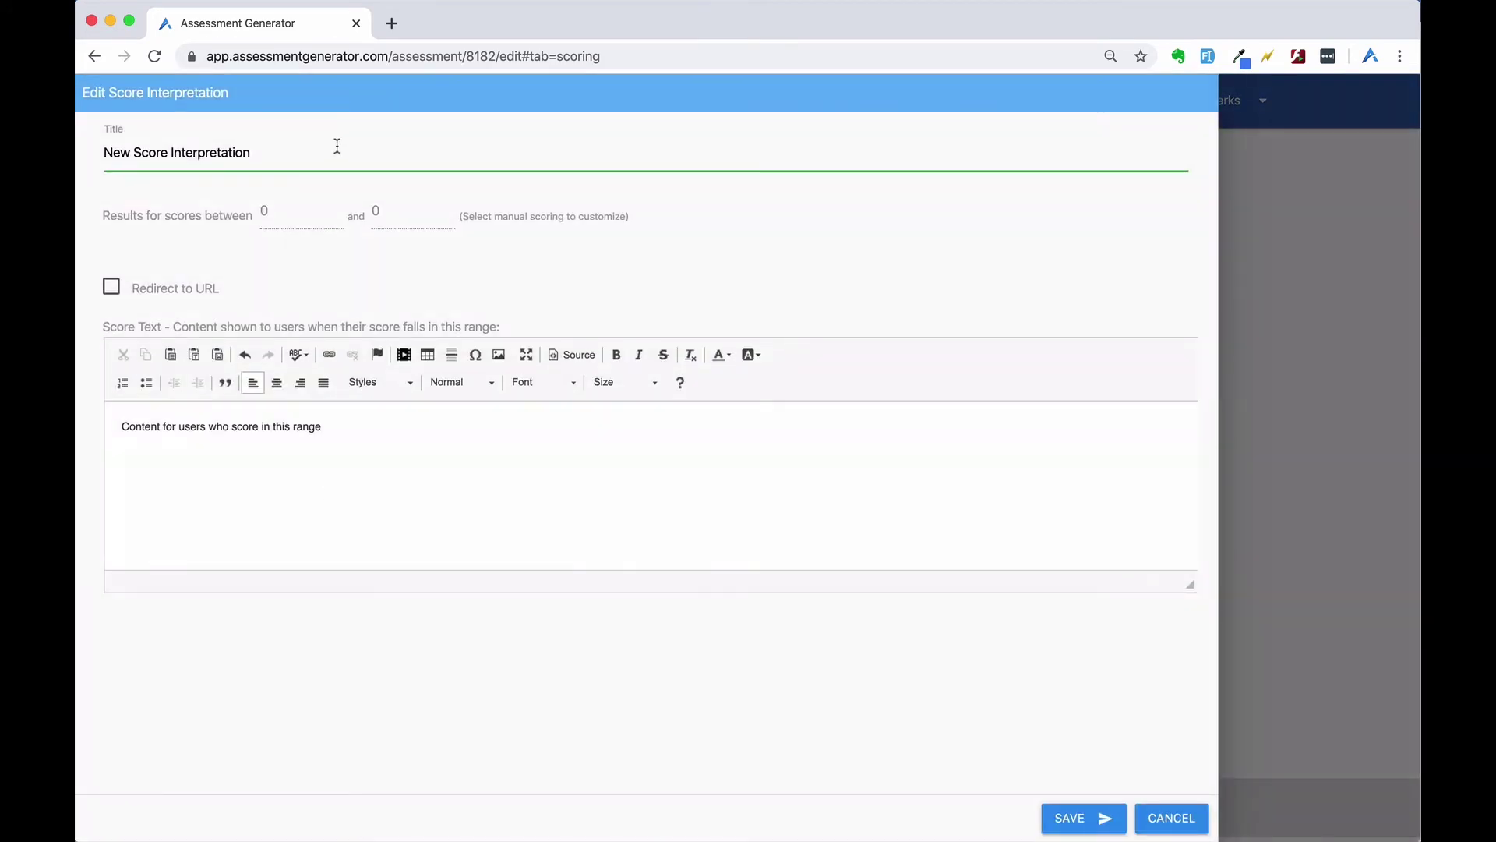
drag(333, 148, 99, 145)
text(Medi)
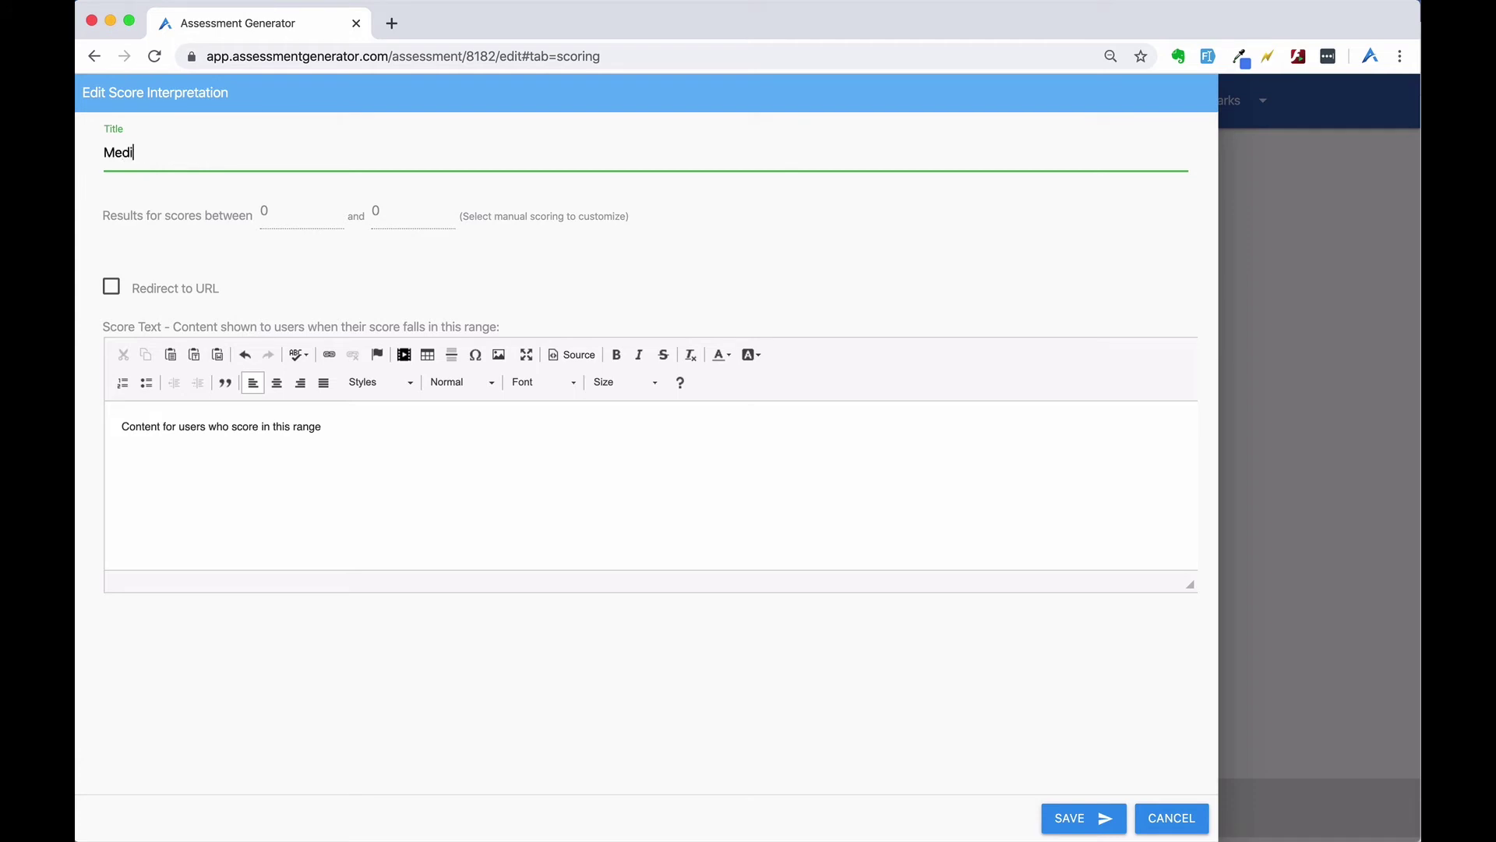
text(um score)
drag(323, 426, 80, 416)
text(Your score is in the medium range.  This is what your score means....)
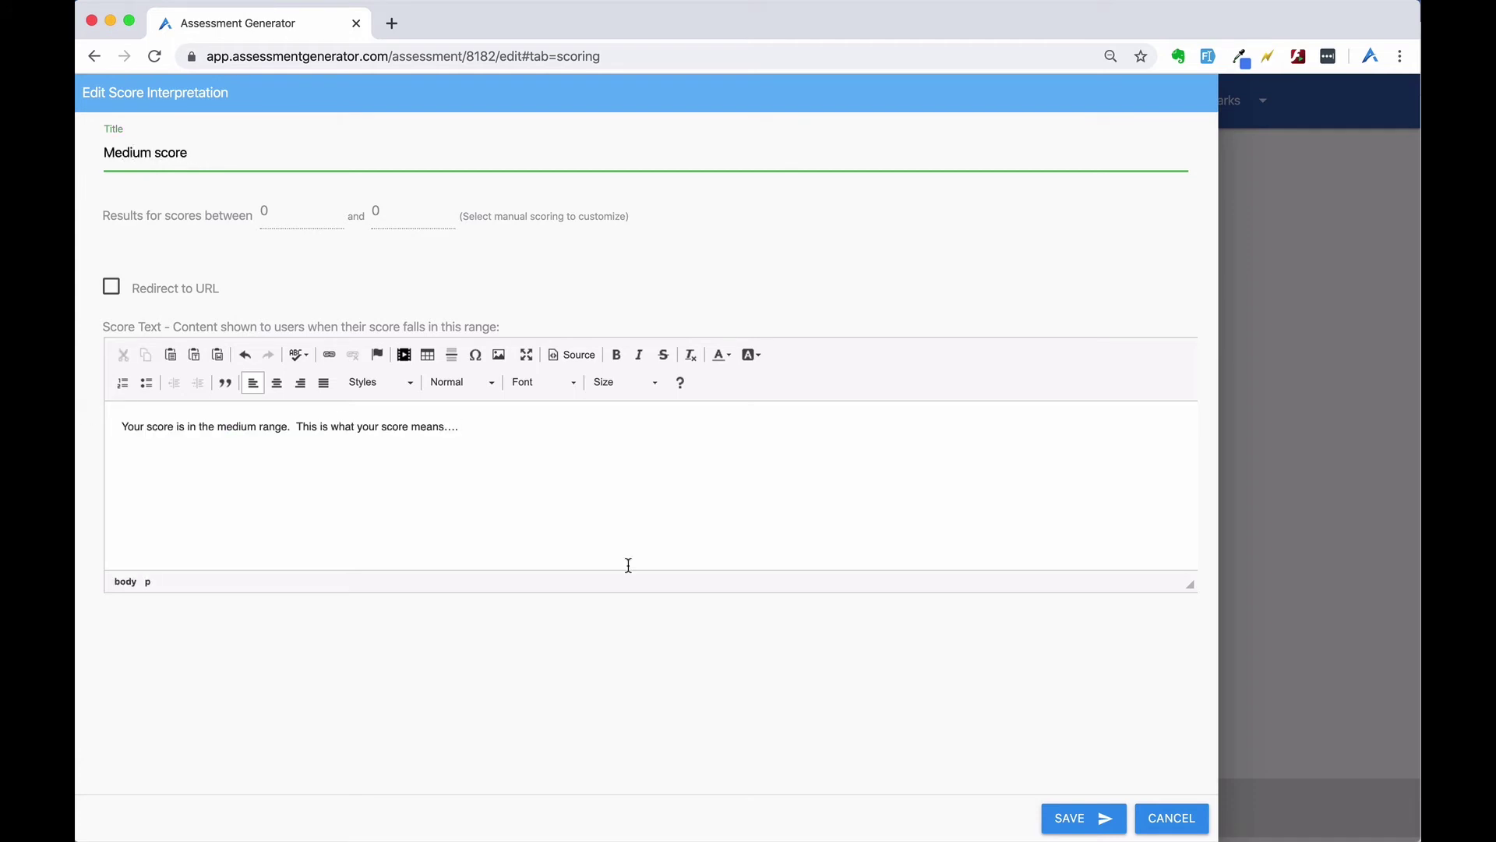
click(1074, 818)
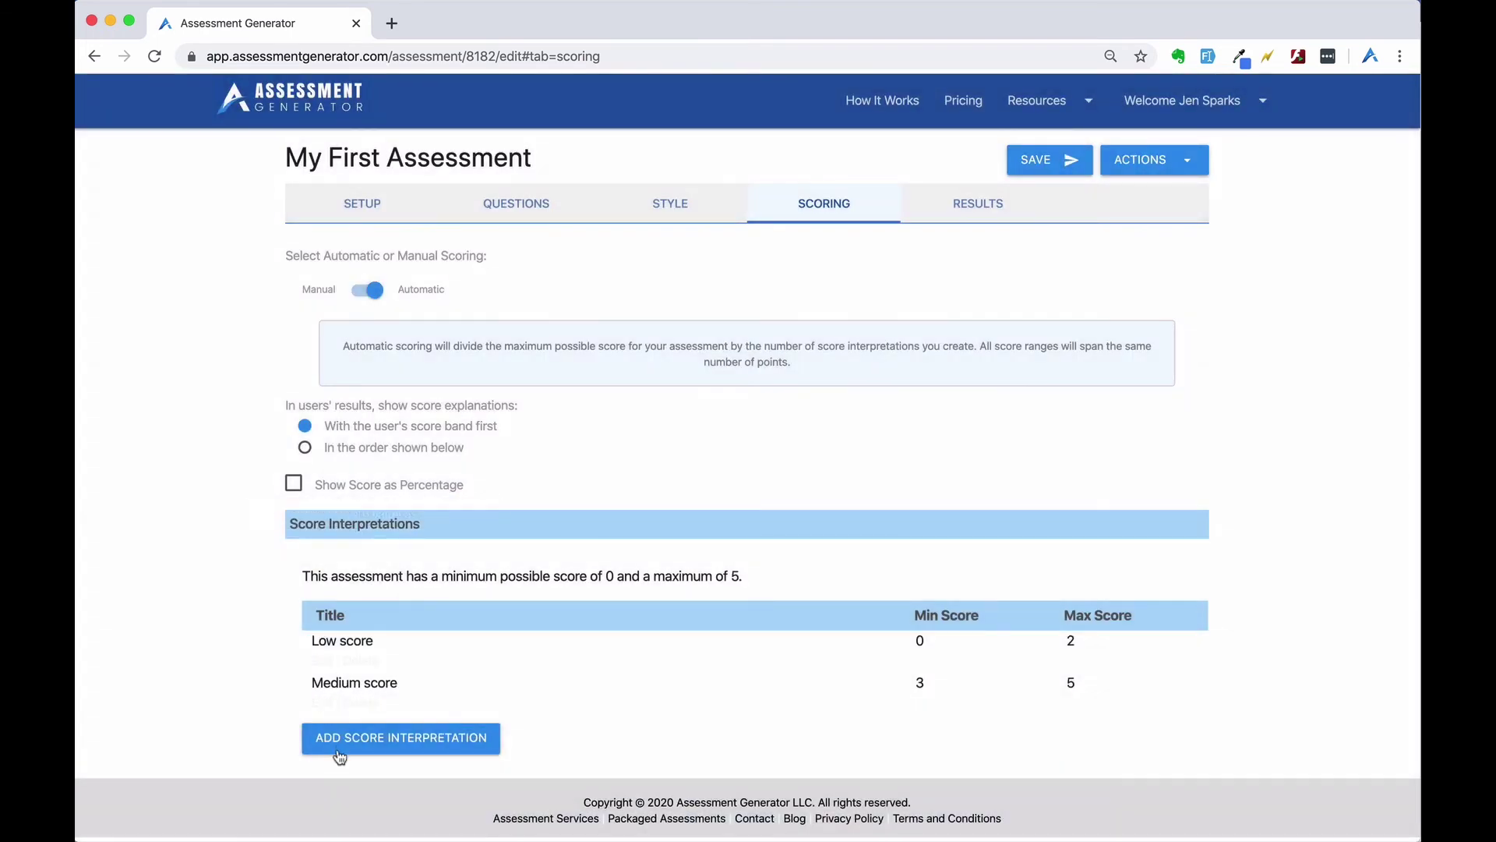
- Add a High score band with its high-range explanation
click(340, 753)
drag(251, 152, 86, 157)
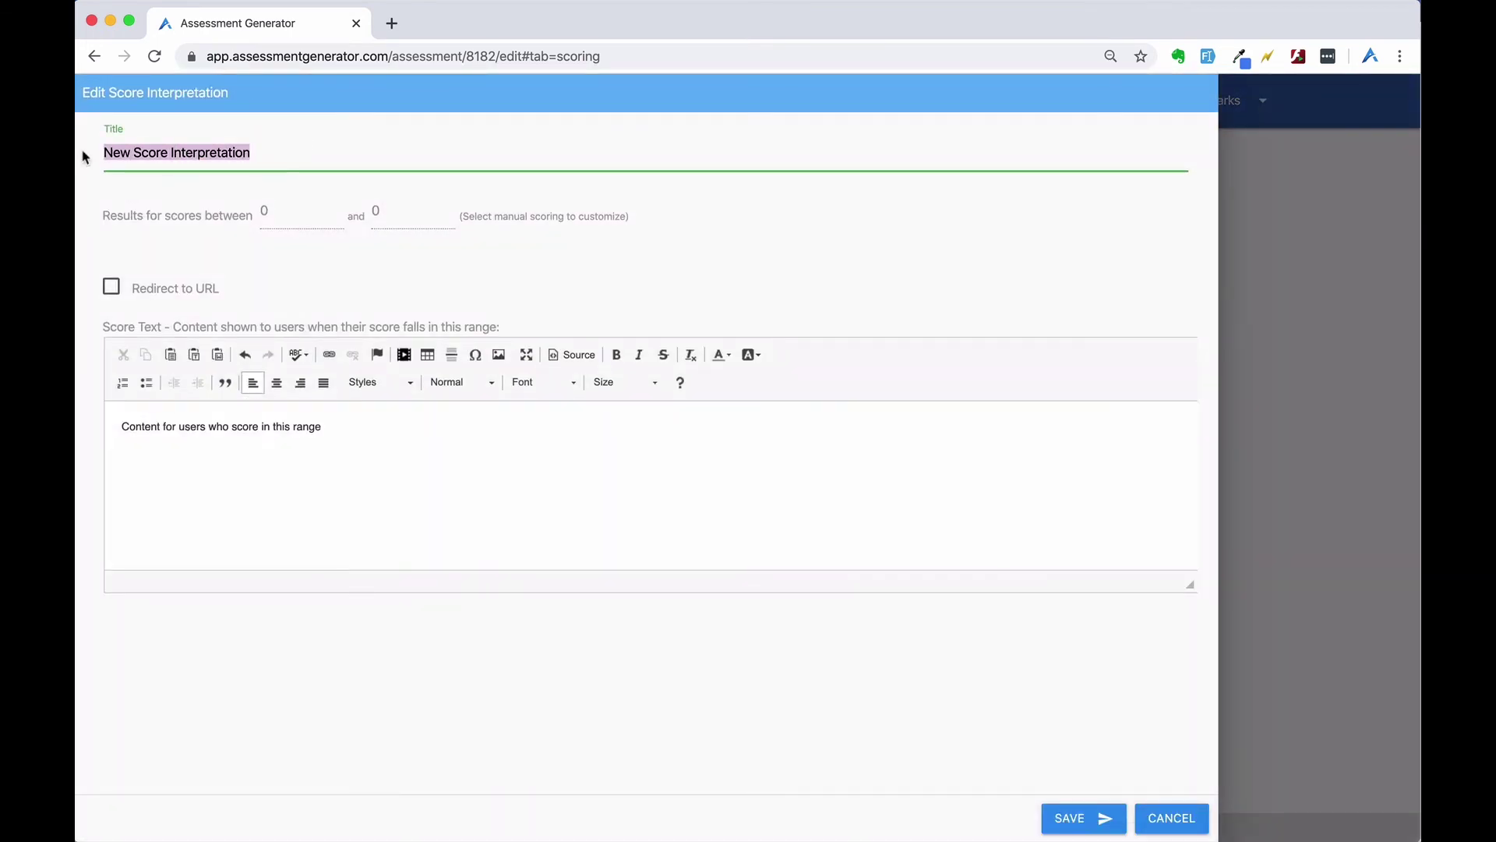
text(High score)
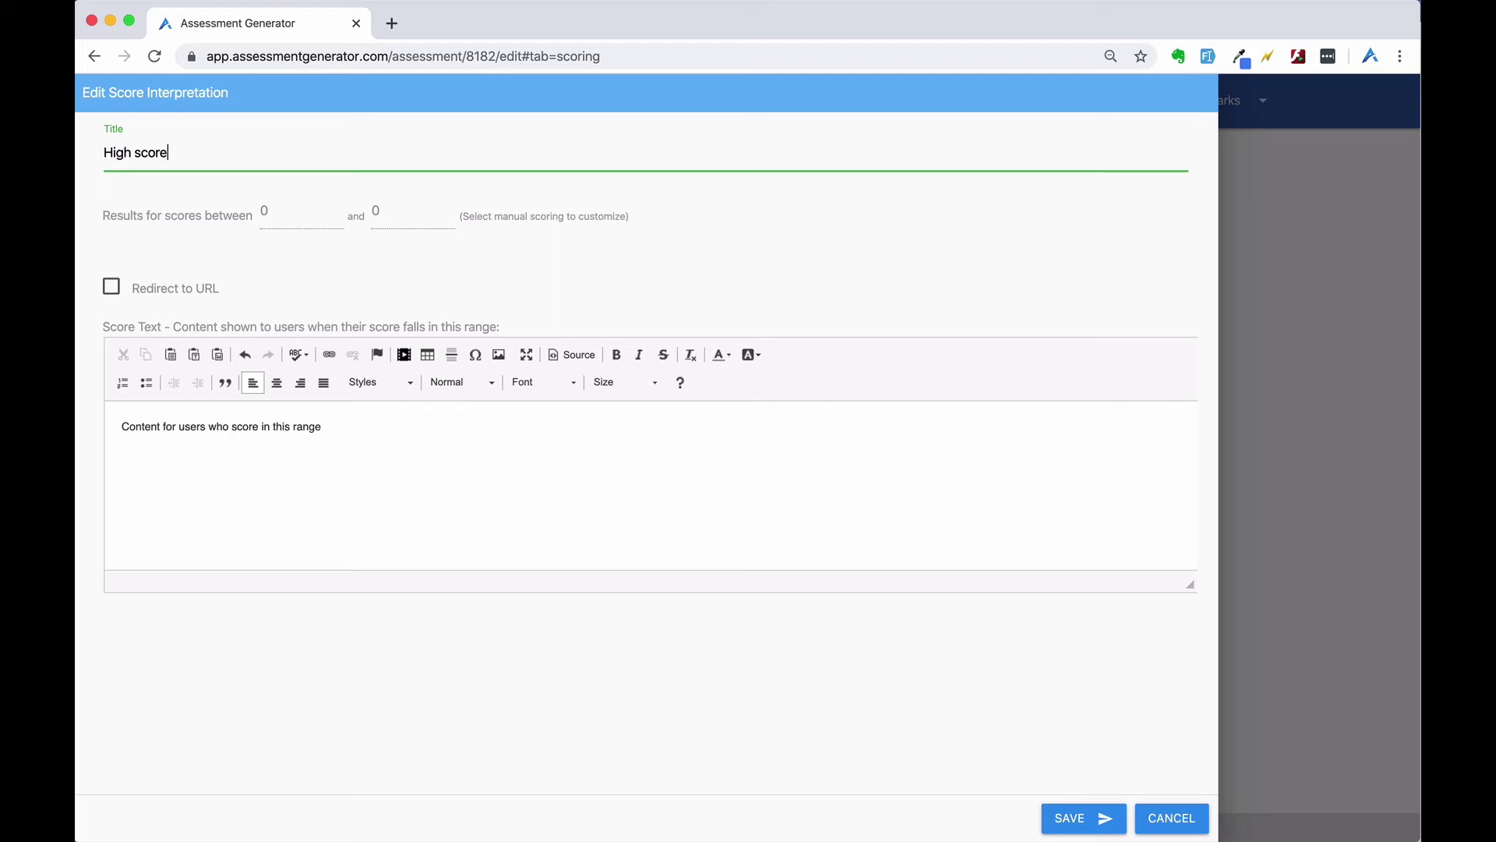
drag(386, 419, 80, 426)
text(Your score is in the high range.  This is what your score means....)
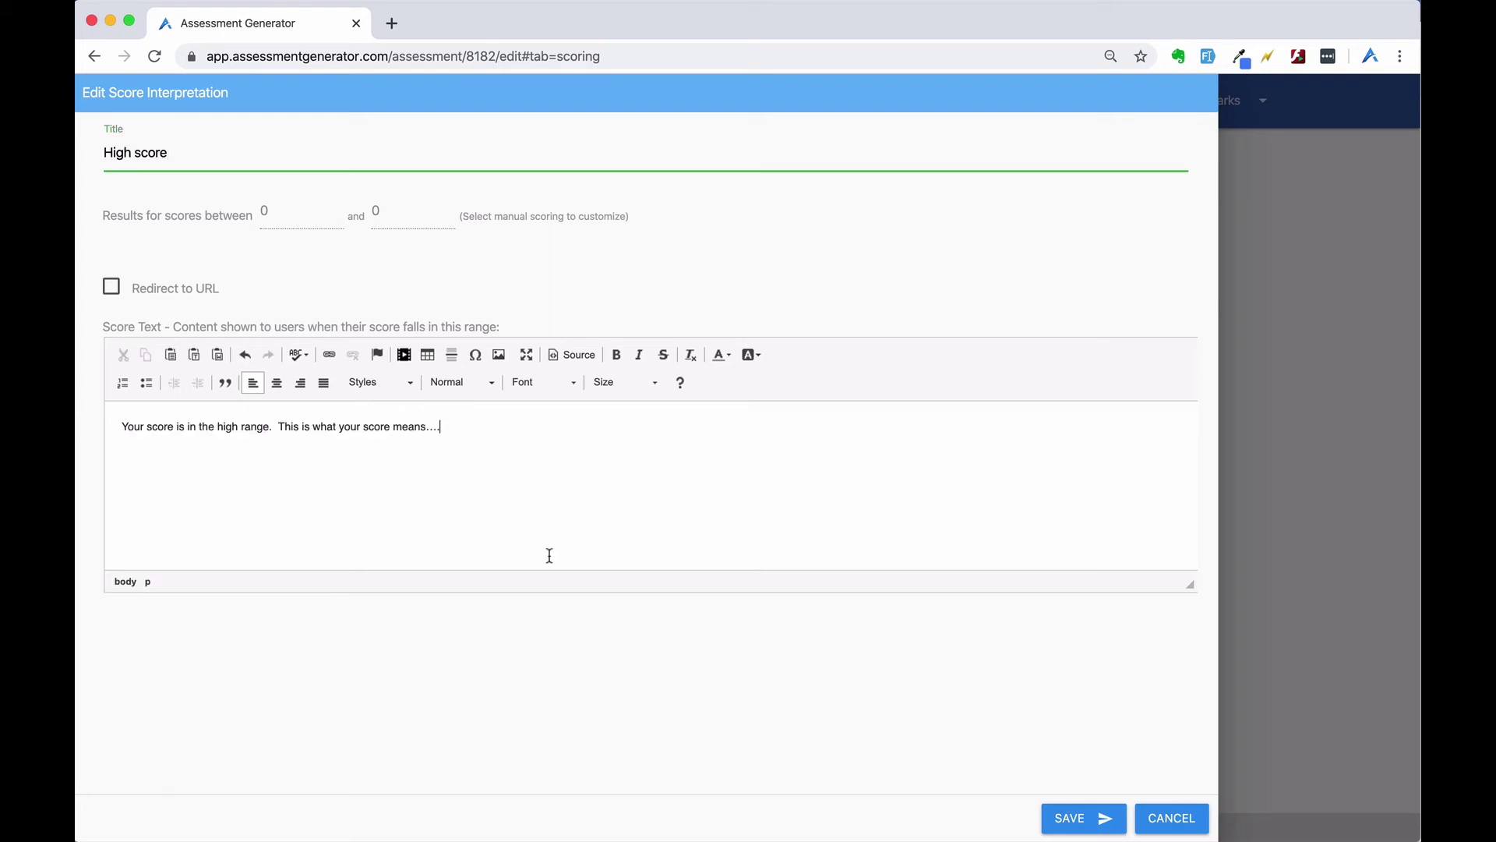
click(1070, 819)
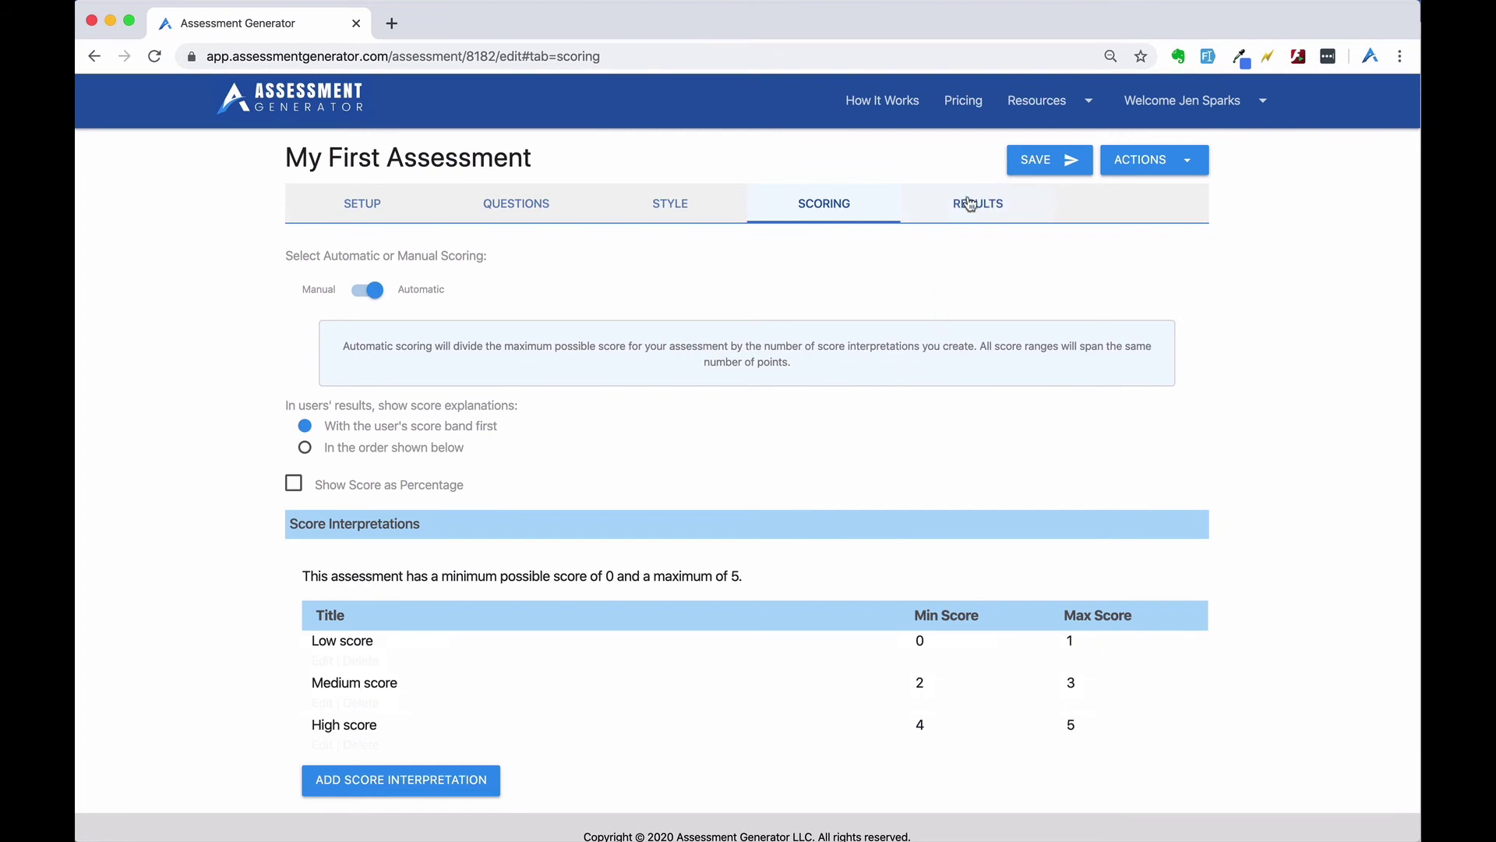
- Add the 'Here's how you can take your next steps with me…' results footer and disable email results
click(970, 203)
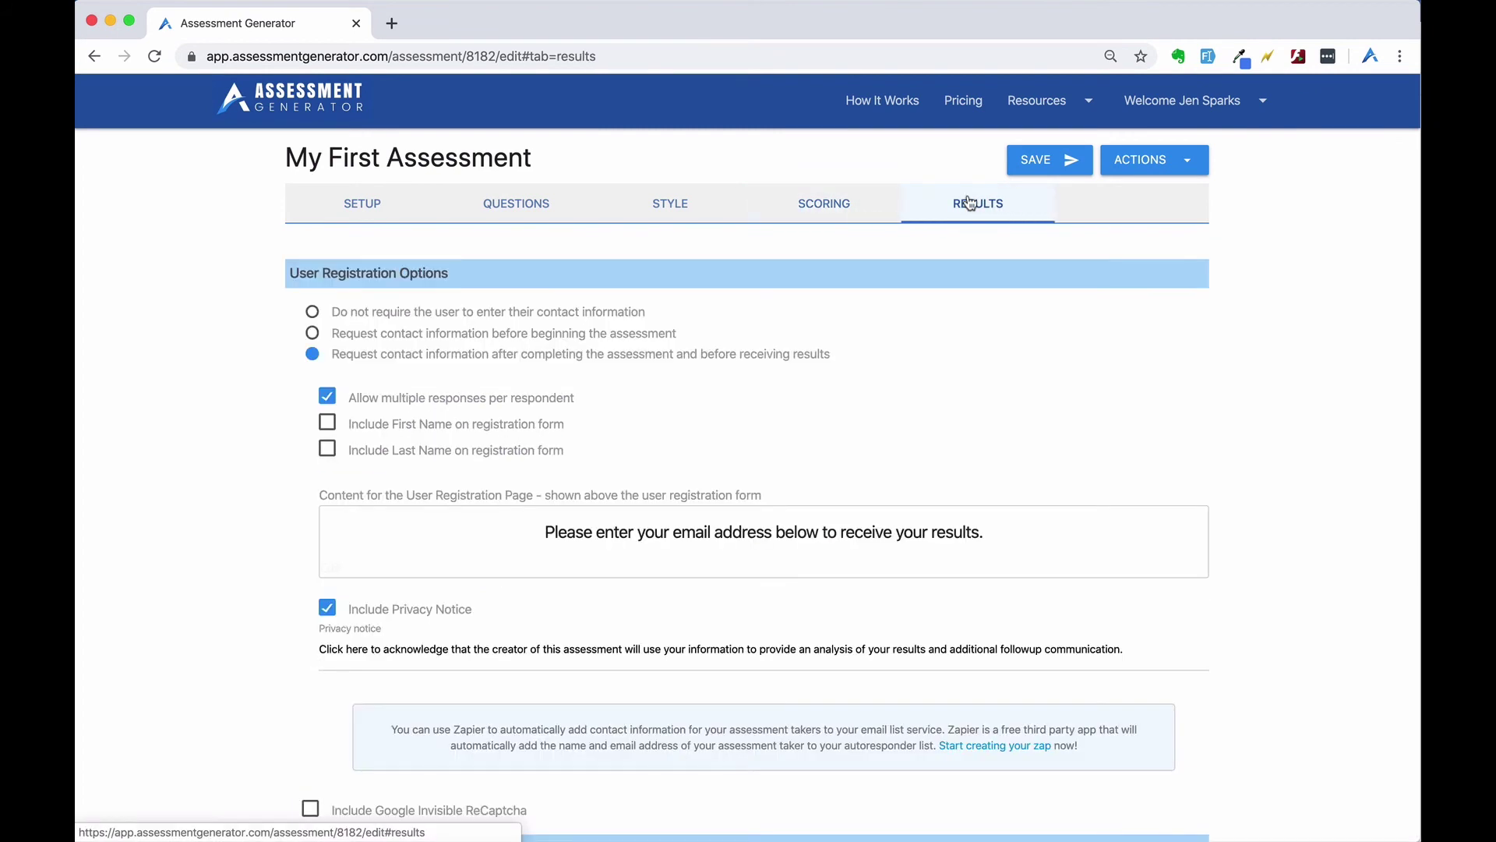
scroll(273, 615, down, 5)
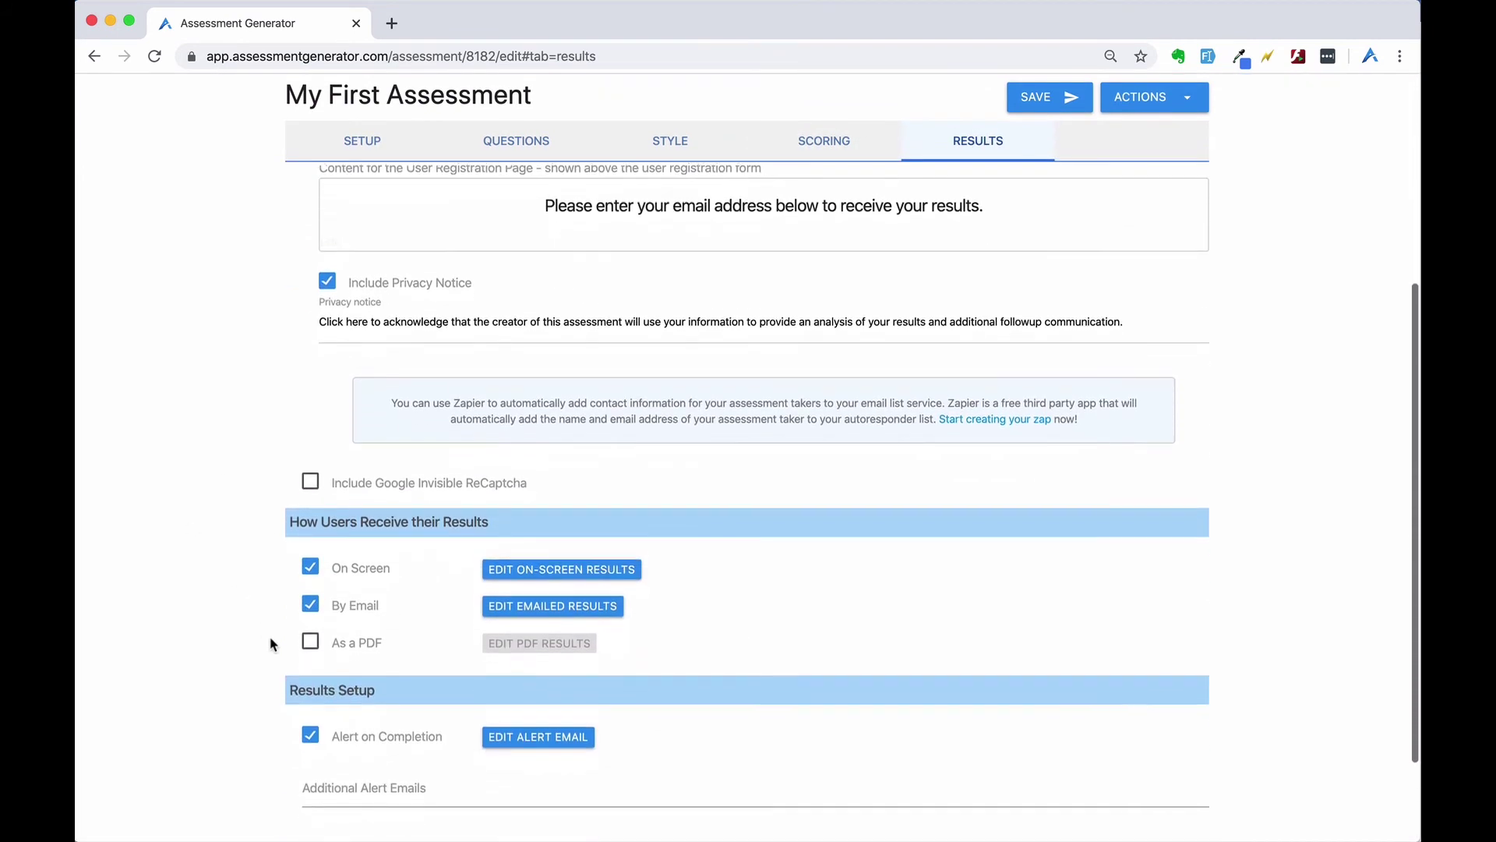
click(550, 543)
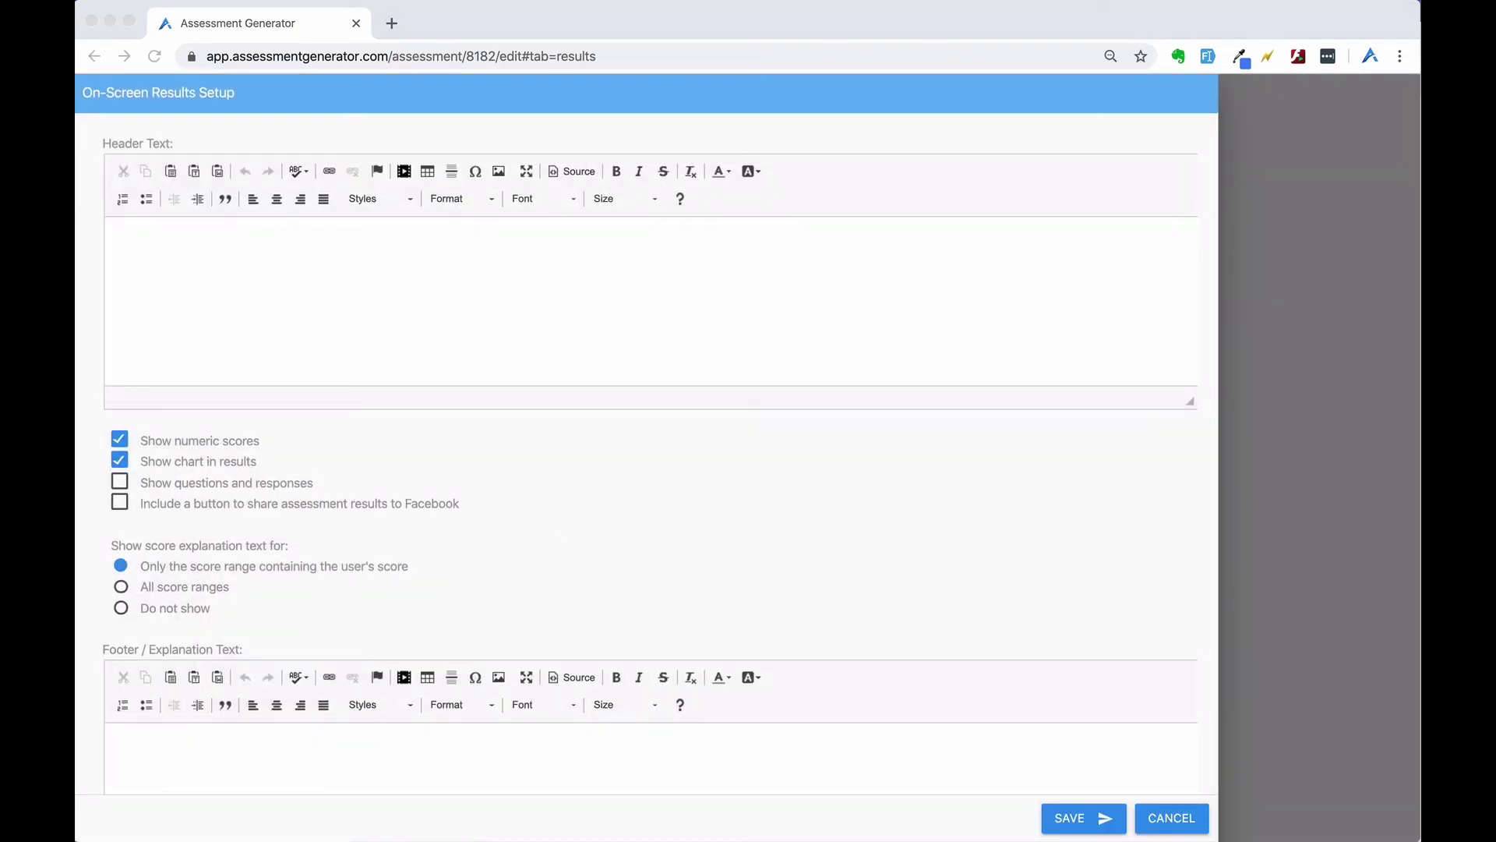
click(173, 255)
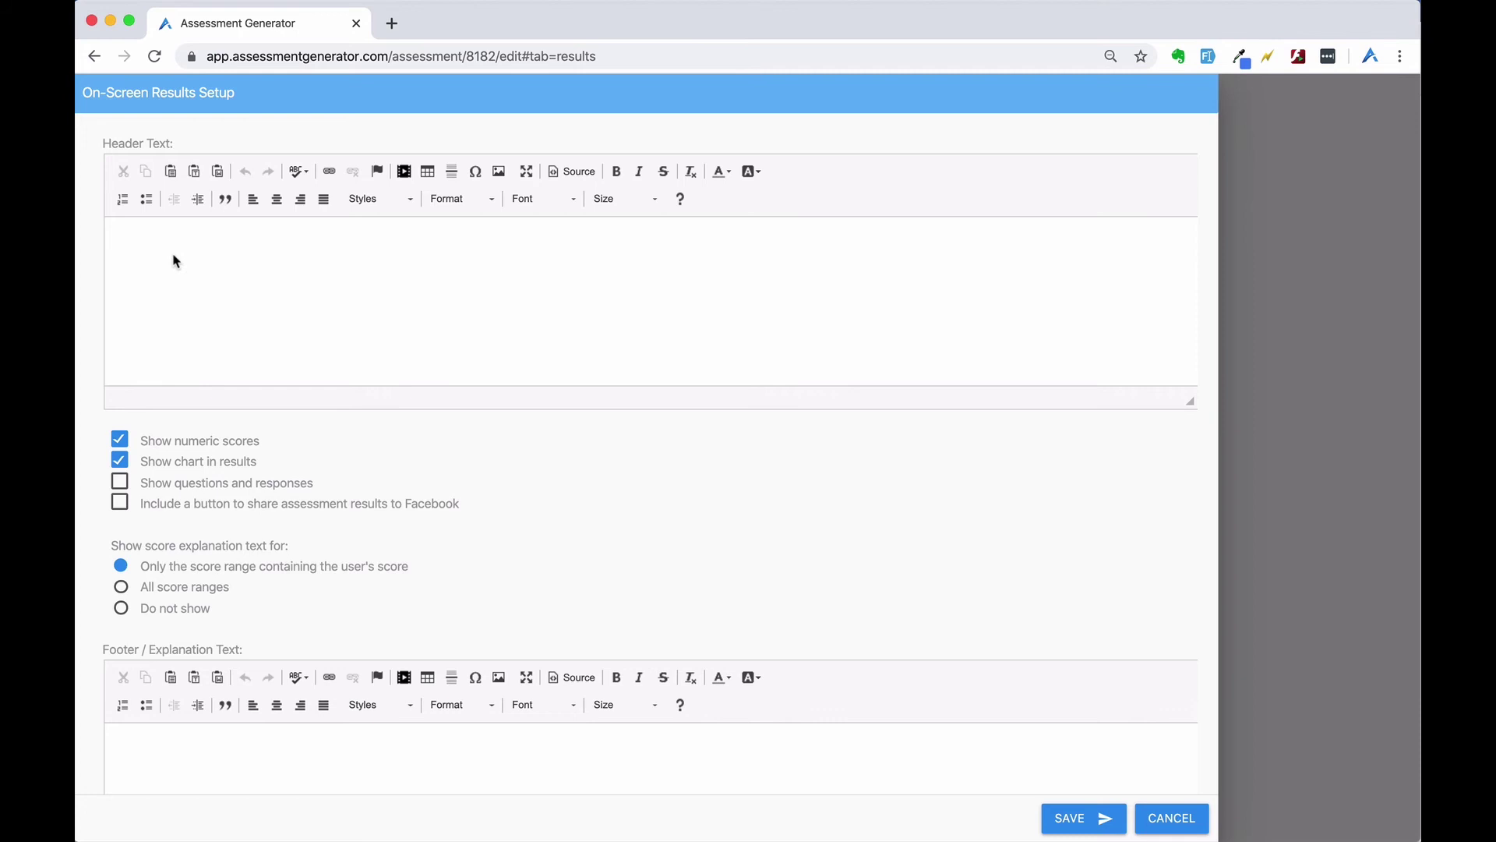
scroll(657, 625, down, 3)
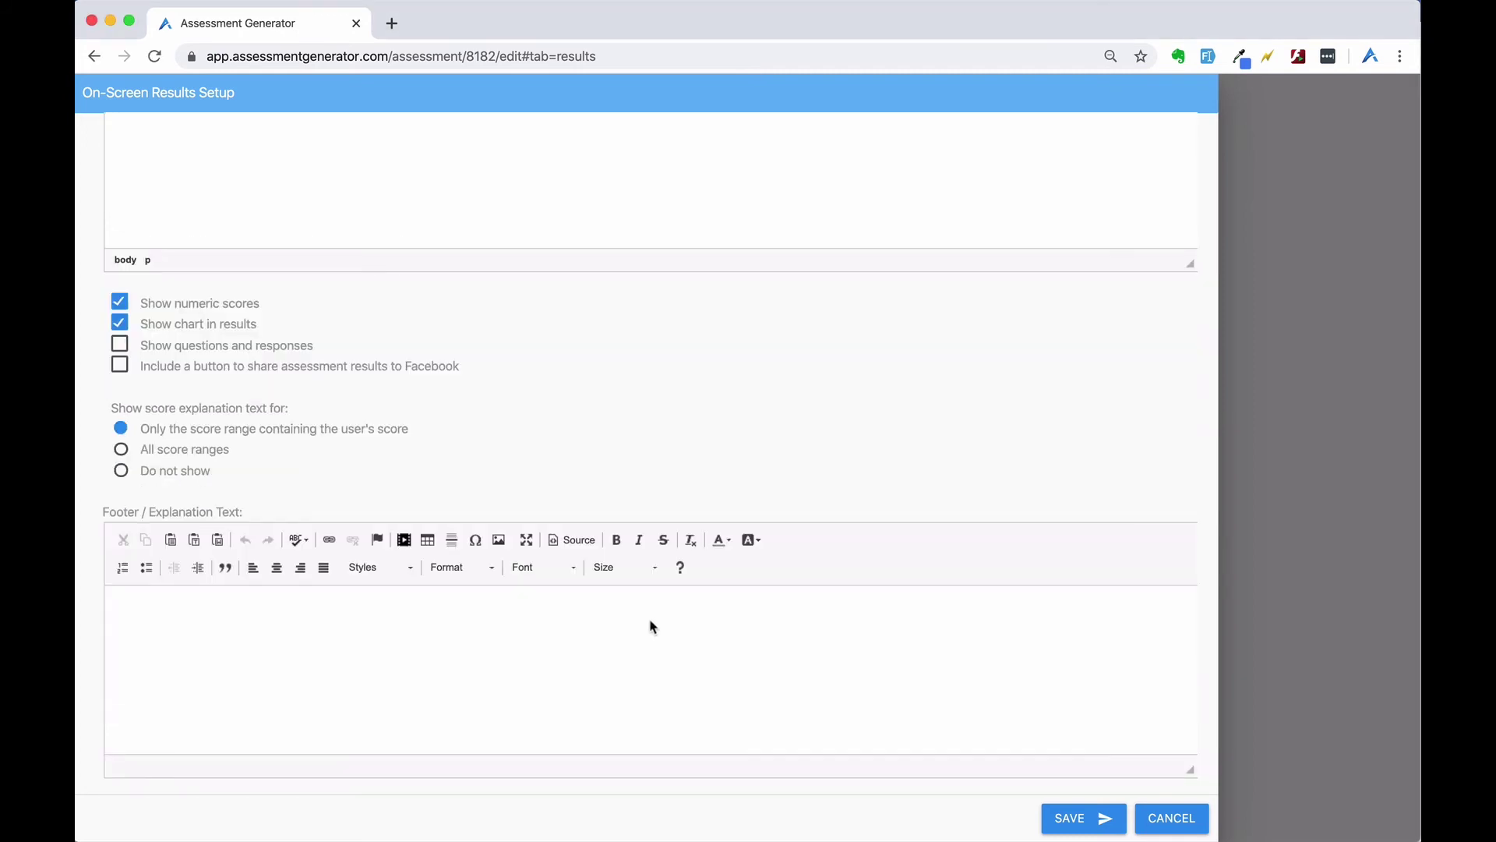
click(651, 621)
text(Here’s how you can take your next steps with me…)
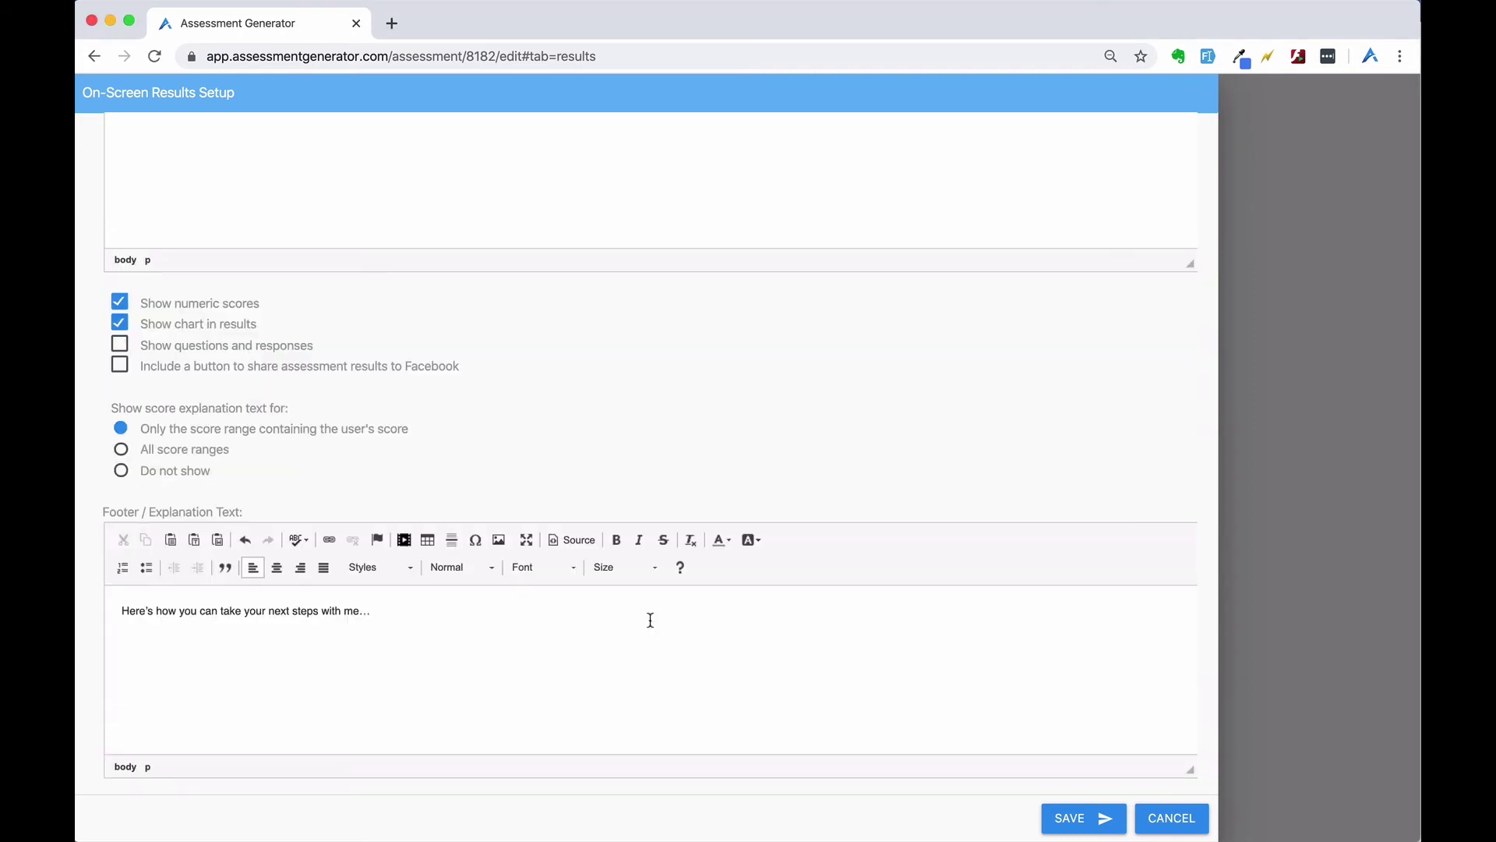
click(1067, 814)
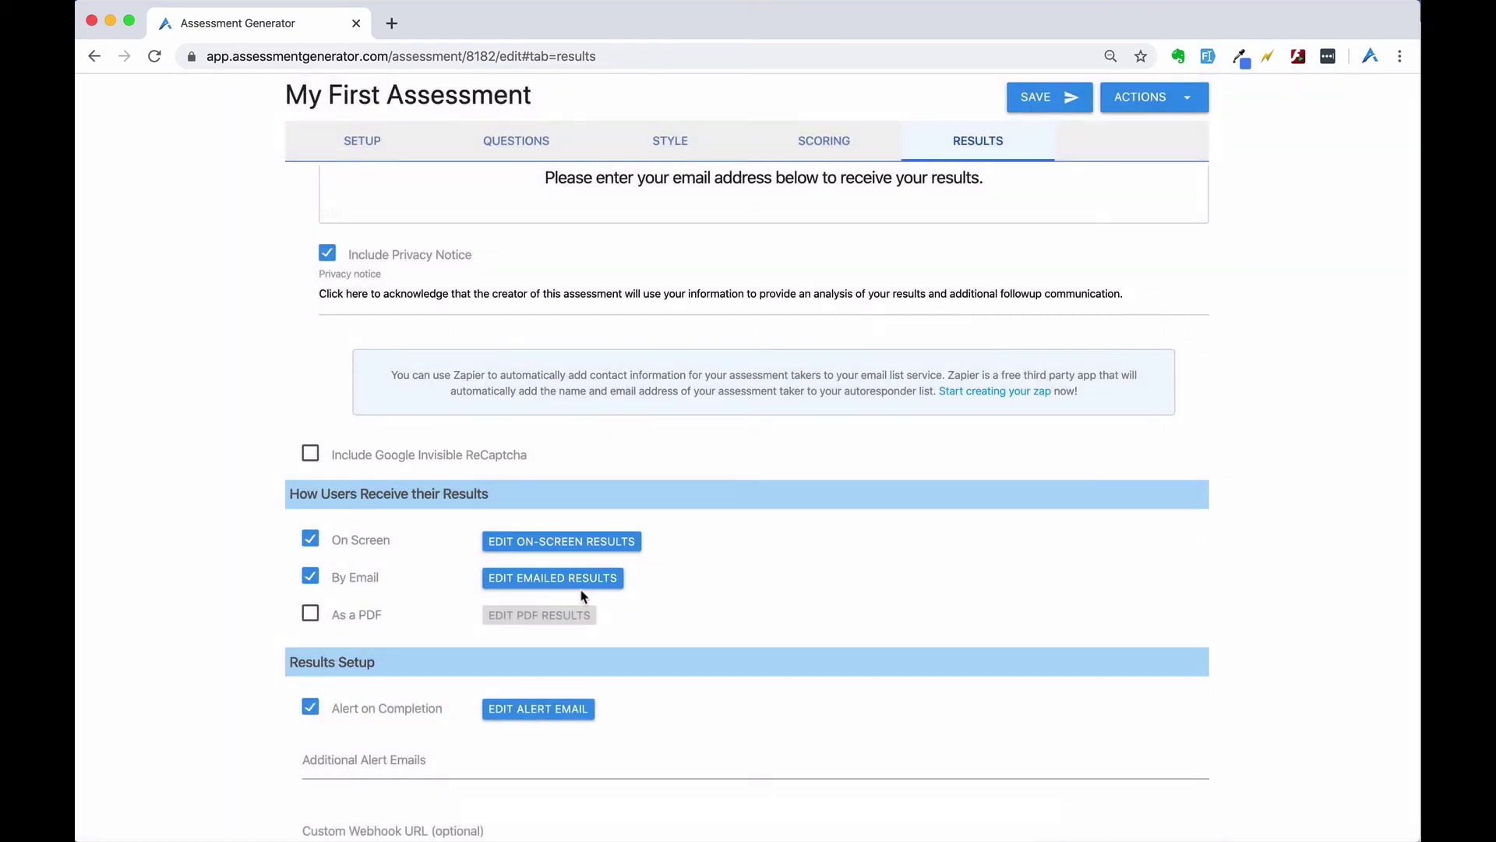
click(310, 576)
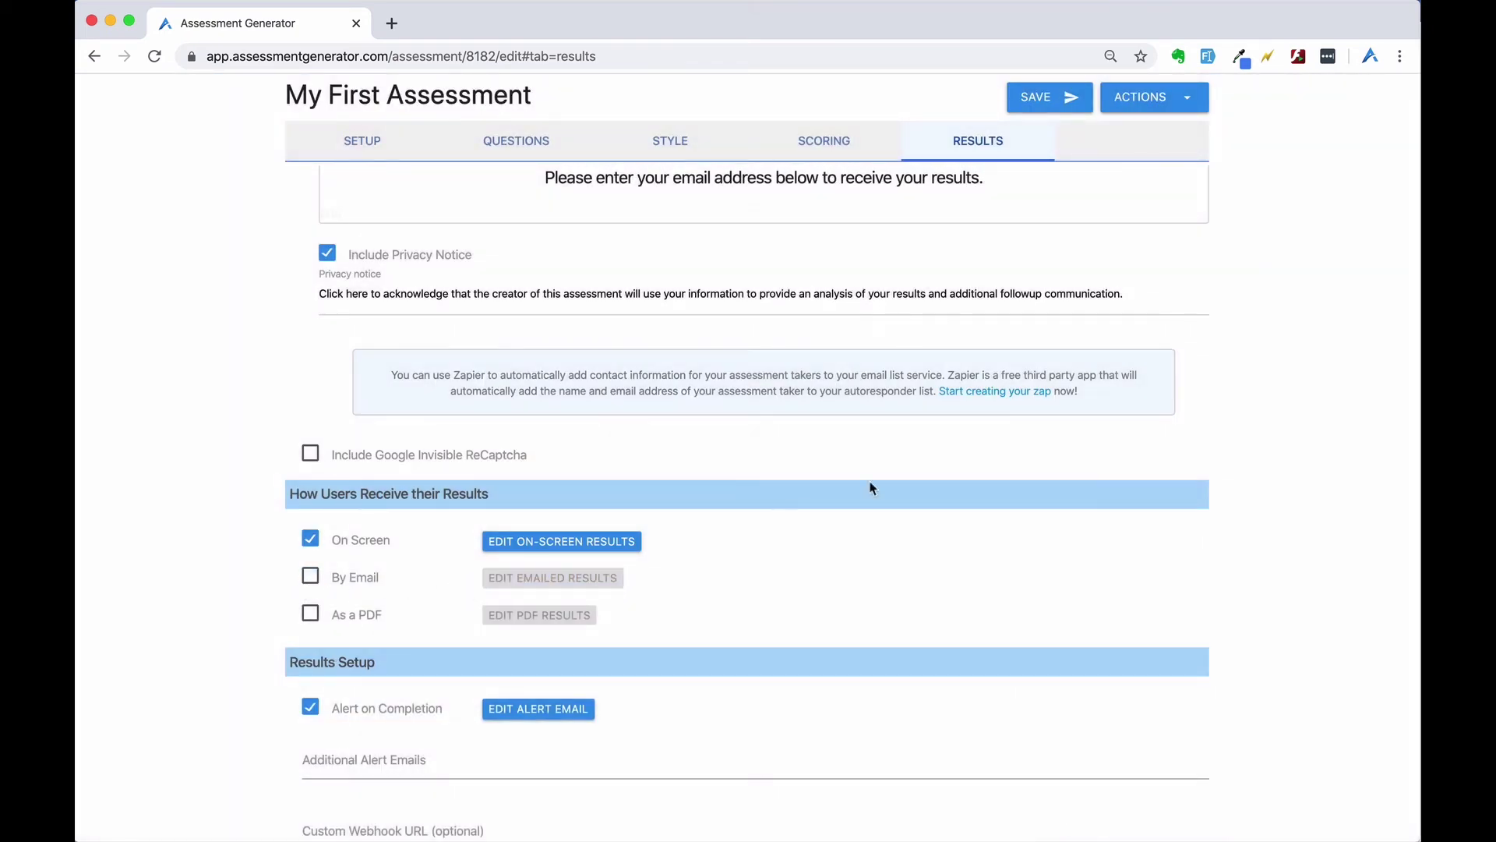
scroll(986, 441, up, 3)
- Test the assessment on desktop, answering 5 and submitting a test email to see results
click(1126, 106)
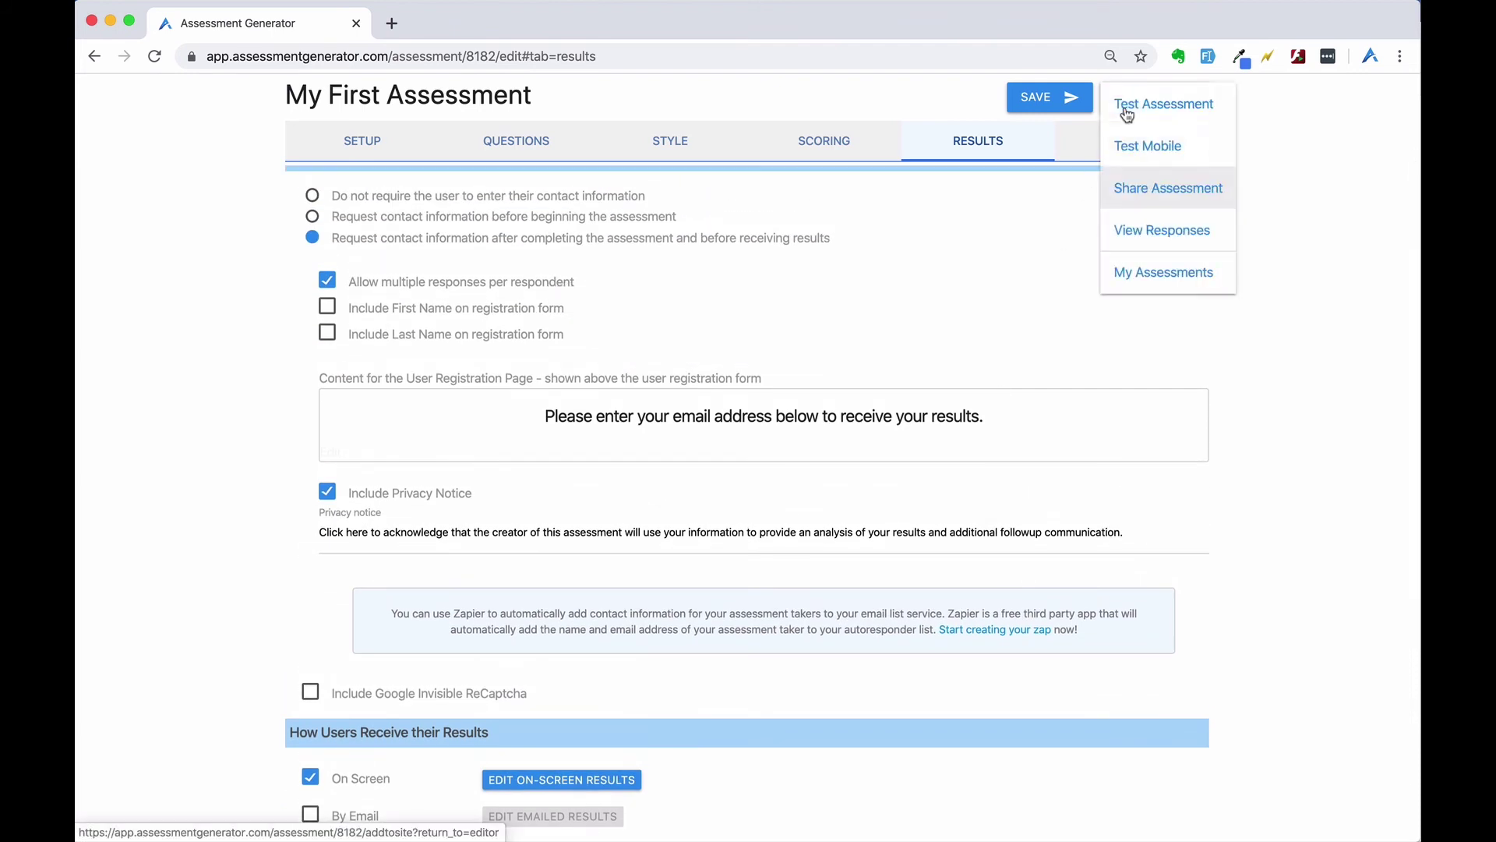
click(1127, 109)
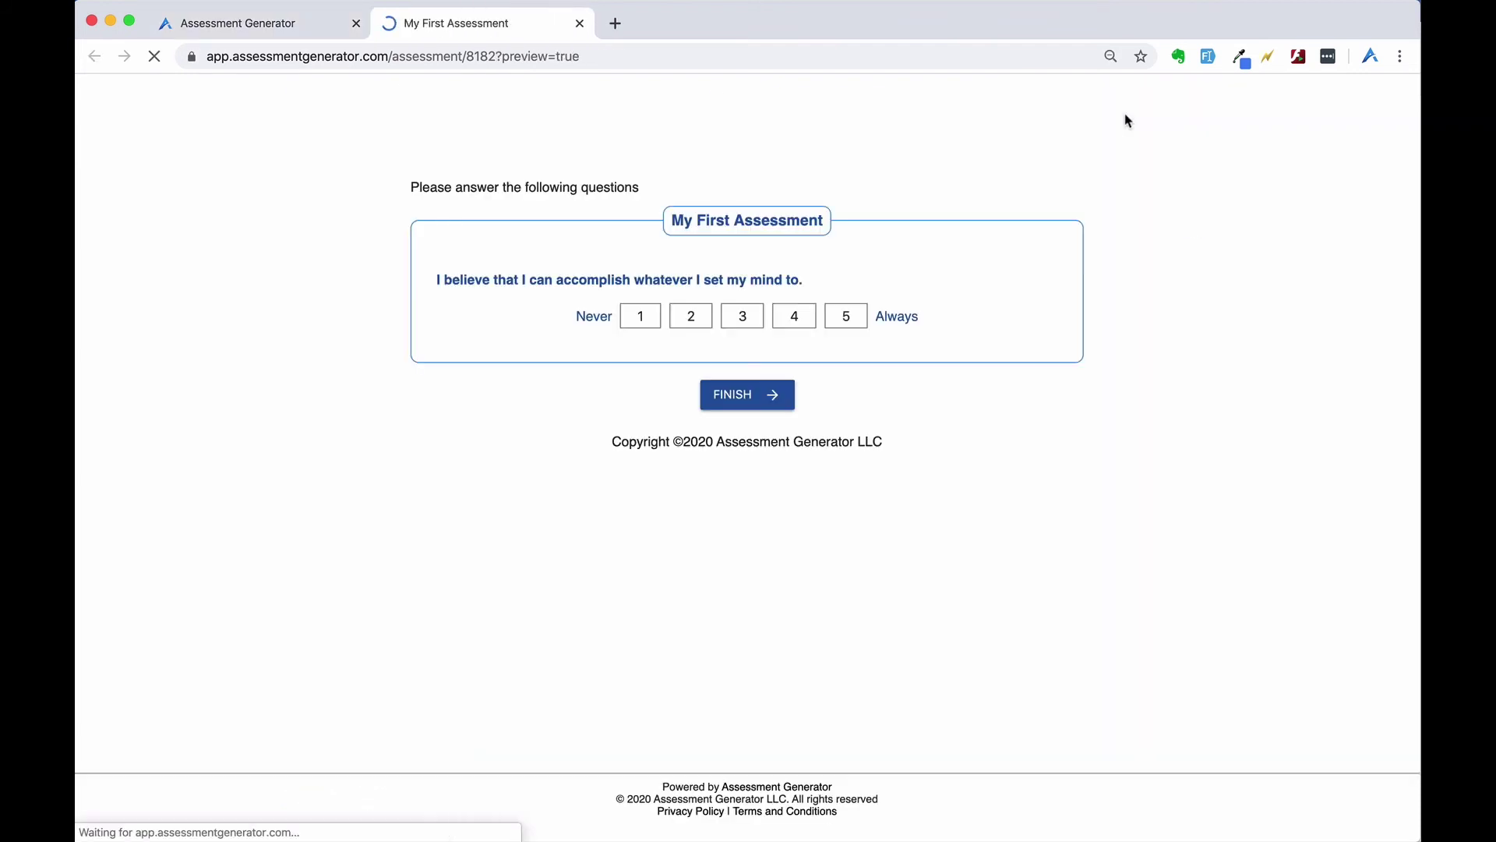
click(855, 315)
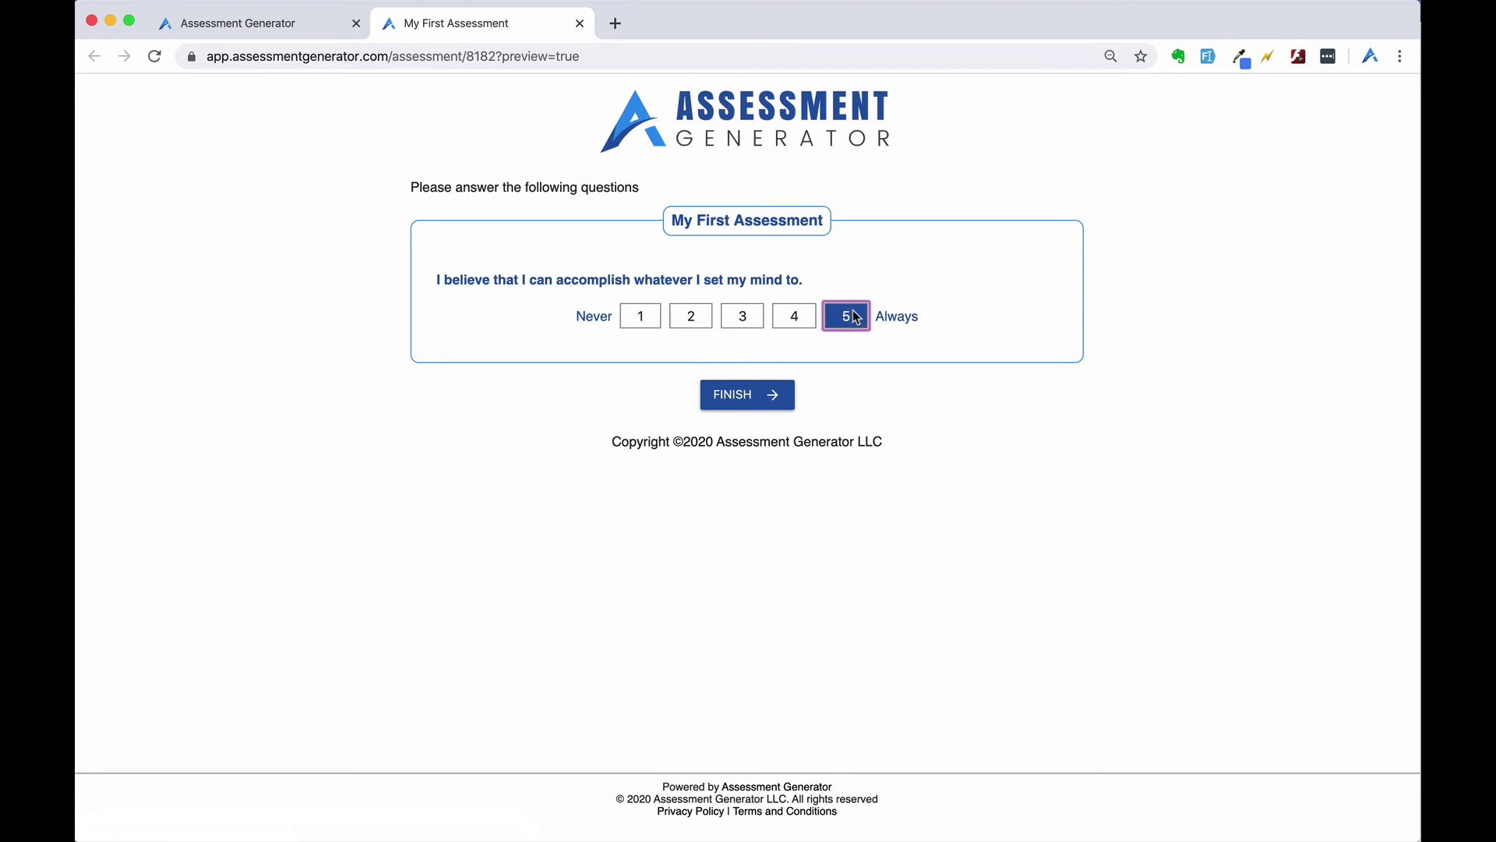
click(754, 401)
click(782, 352)
key(super+v)
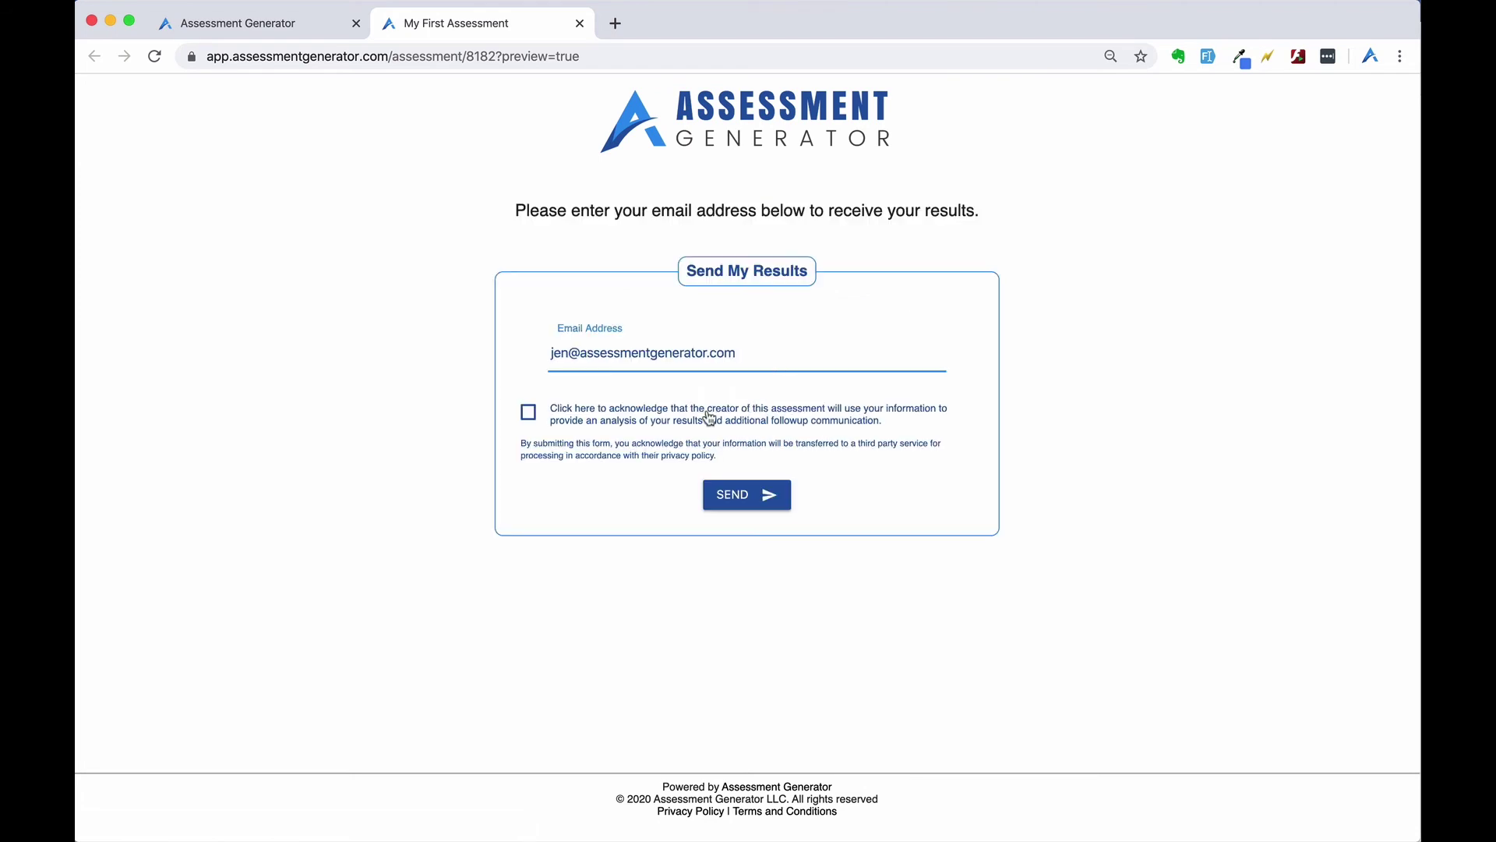
click(528, 412)
click(721, 487)
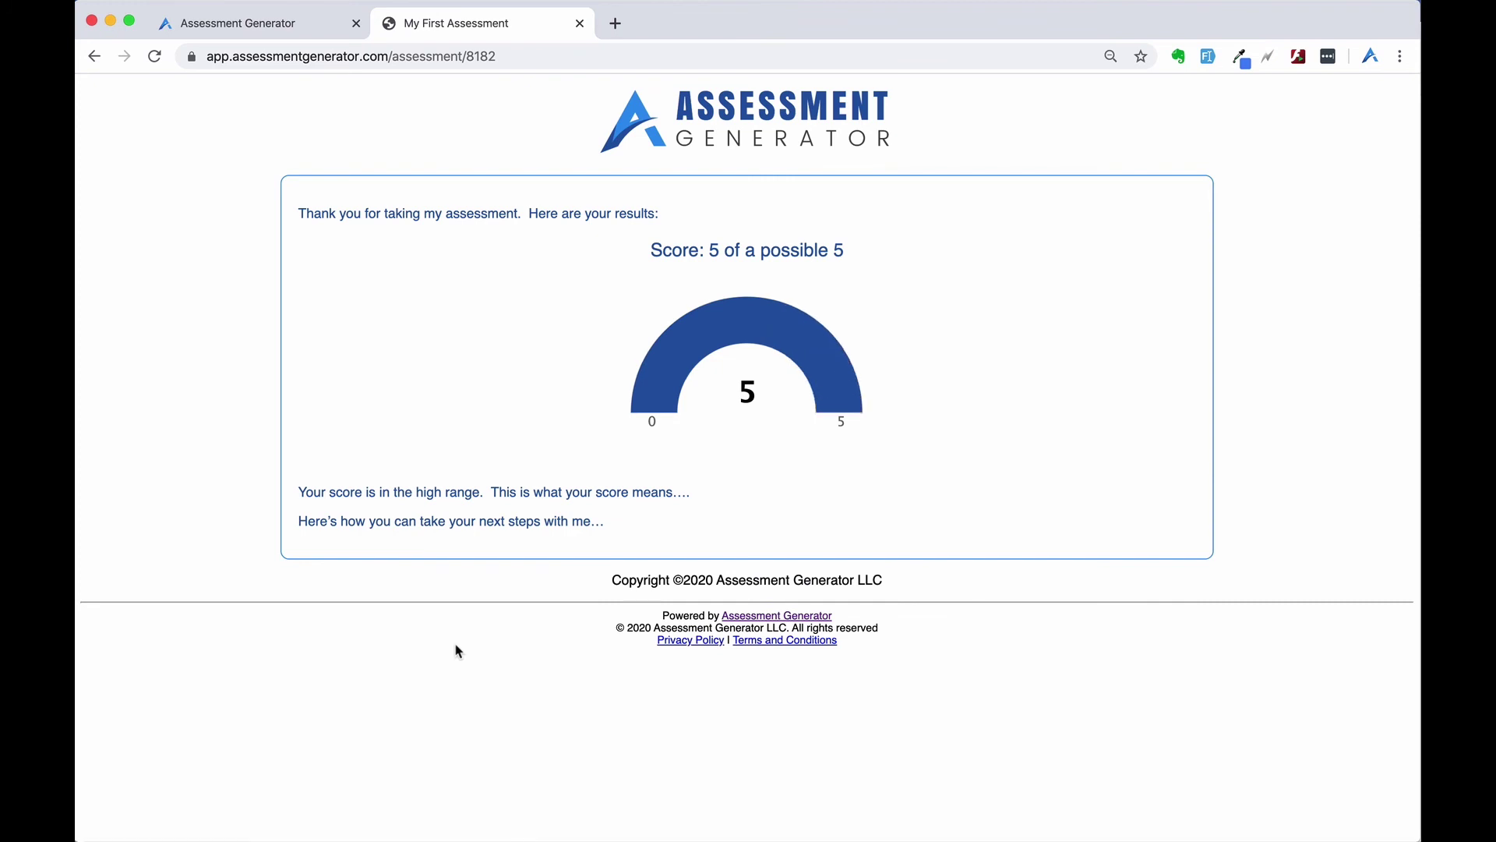
- Repeat the test in the mobile preview, answering 5 and submitting the email form
click(187, 24)
click(1151, 221)
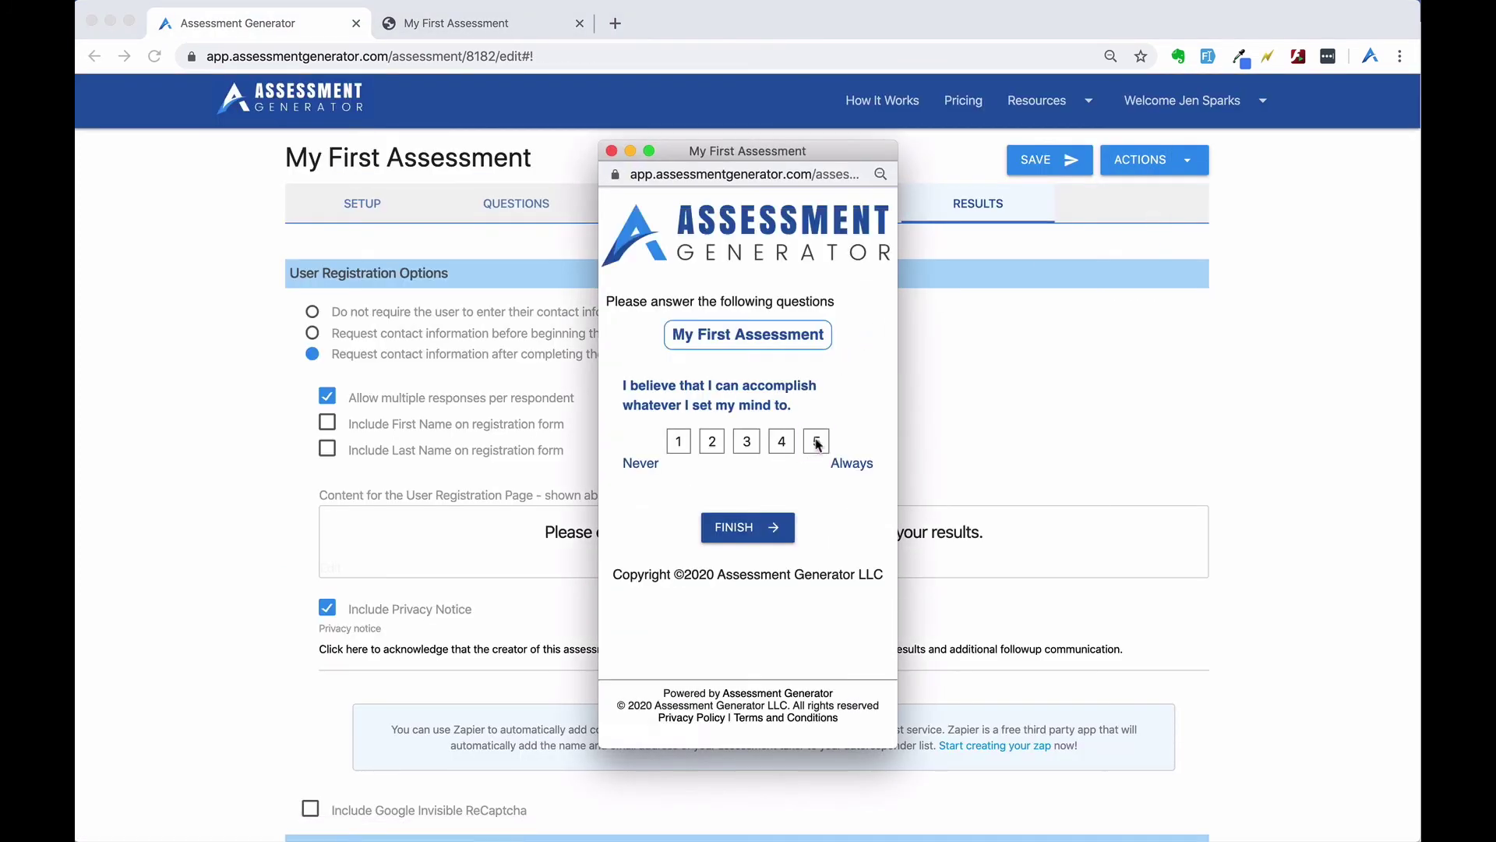
click(817, 442)
click(750, 527)
key(ctrl+v)
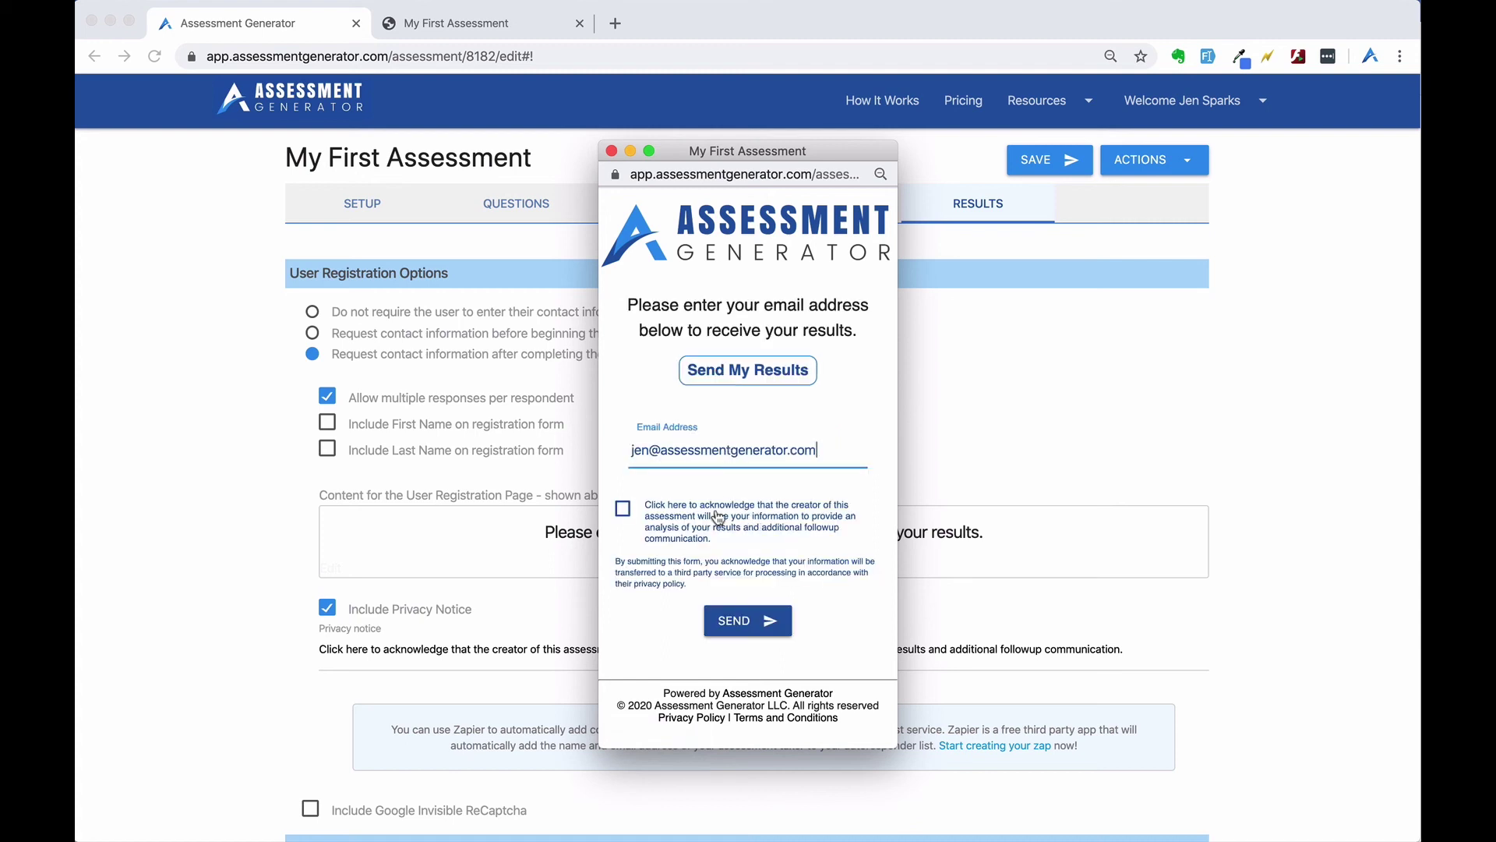
click(623, 509)
click(730, 620)
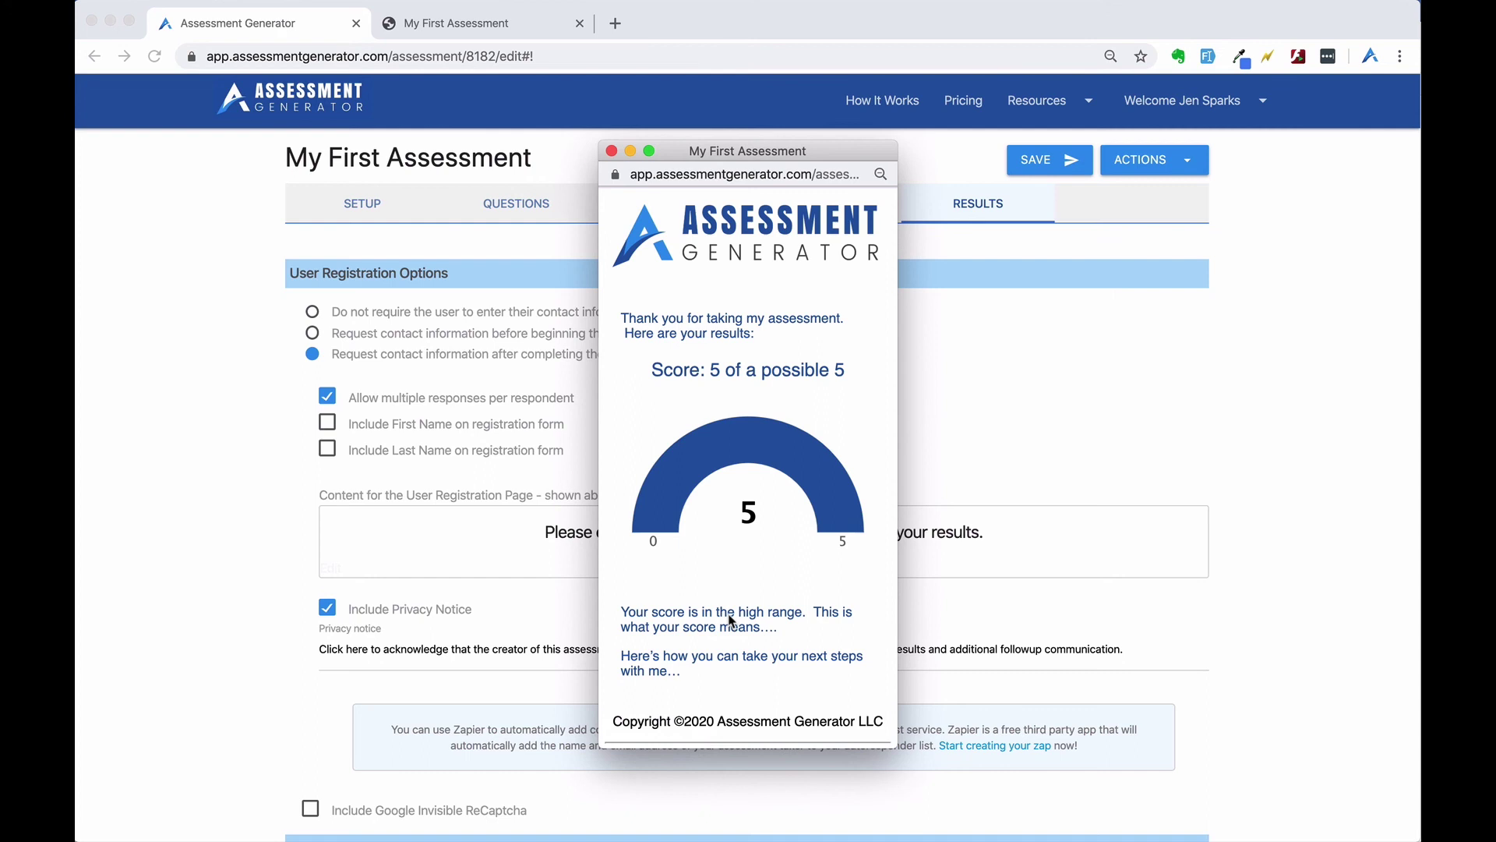
click(611, 151)
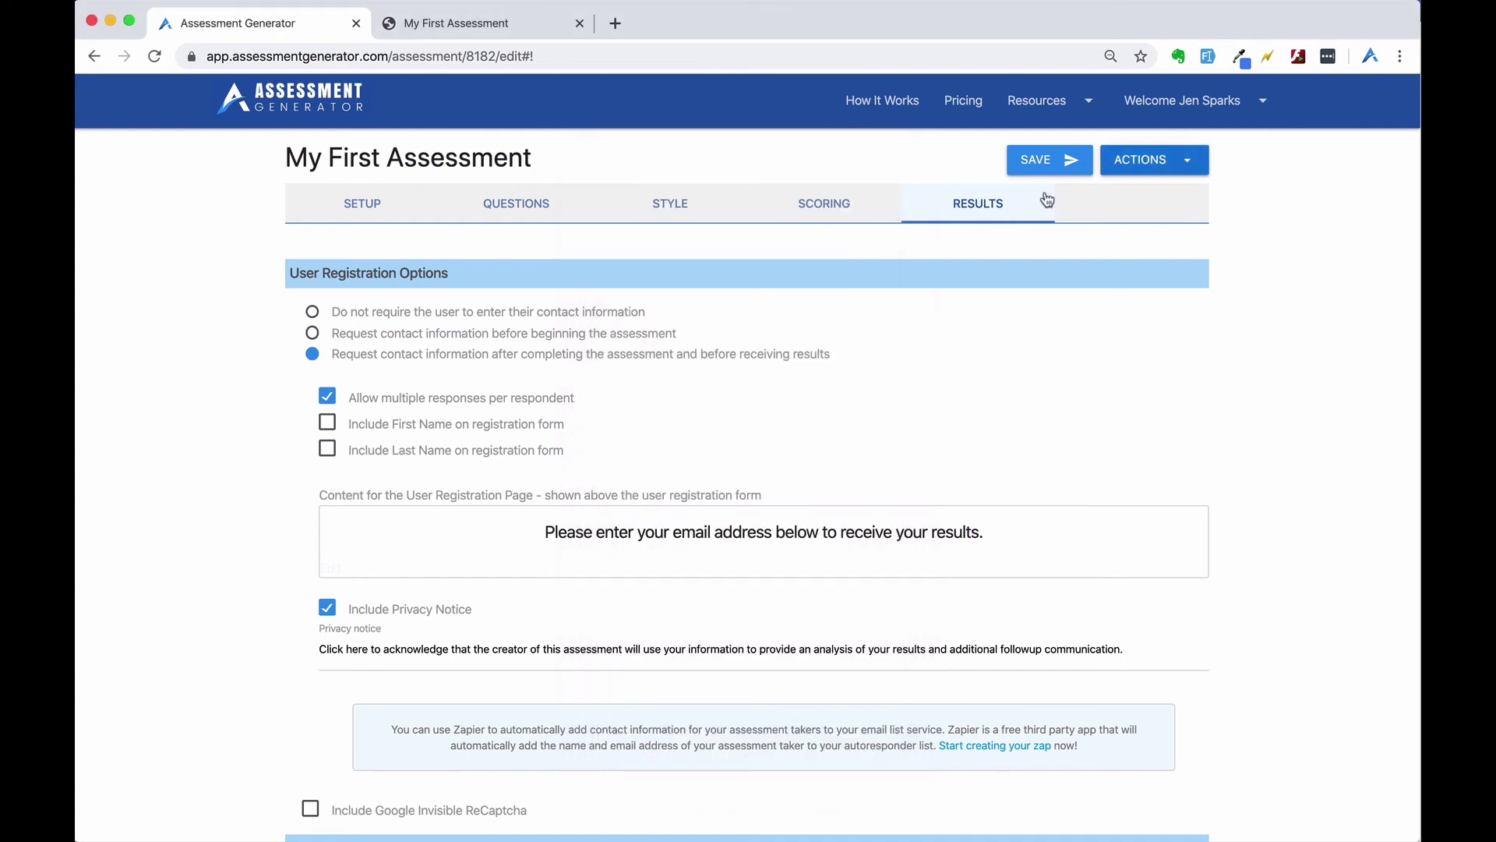
click(1118, 163)
click(1126, 255)
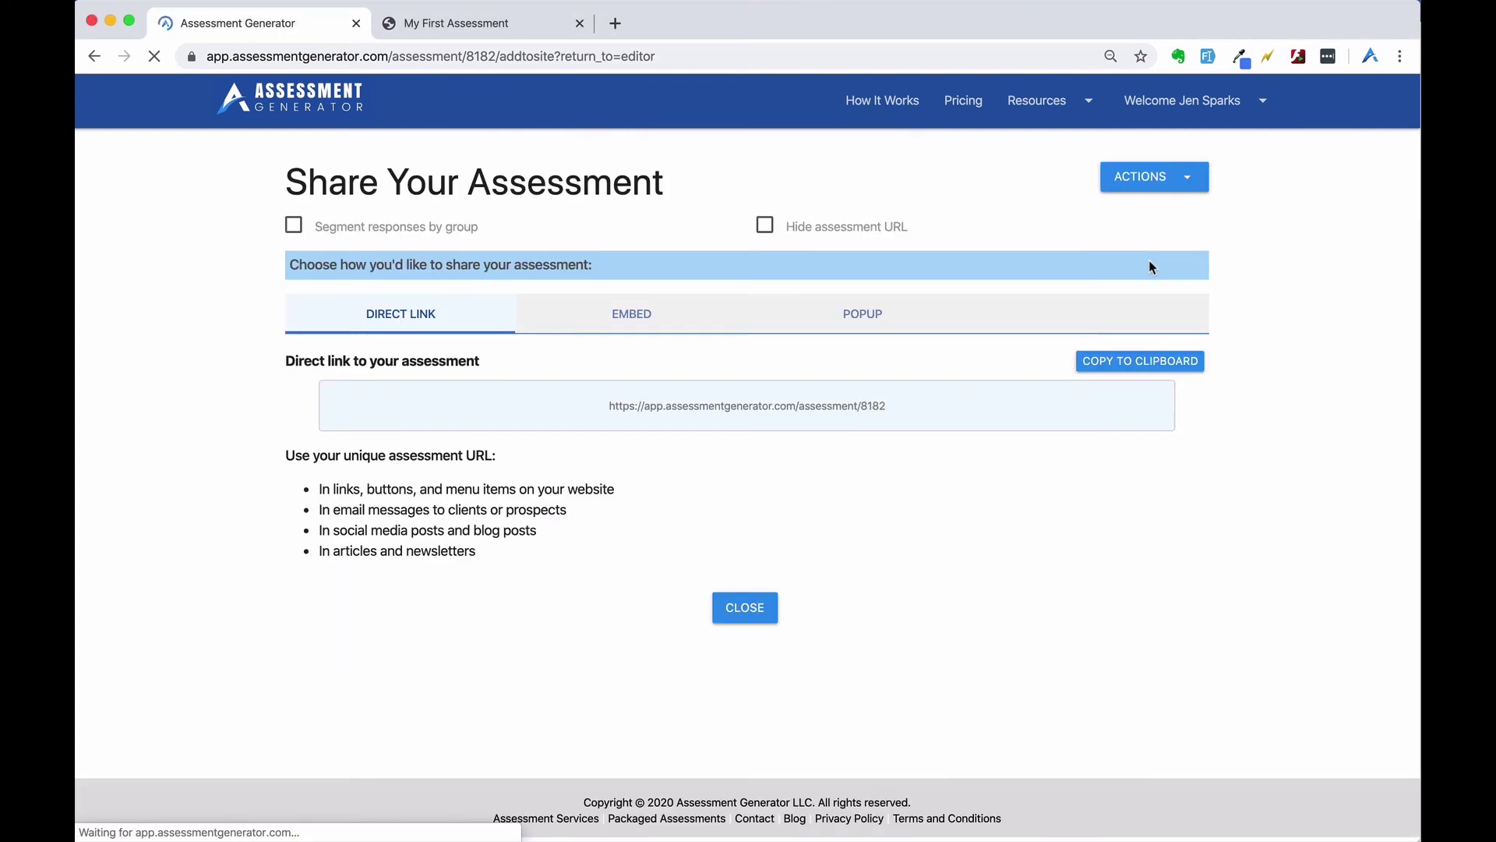
click(1100, 368)
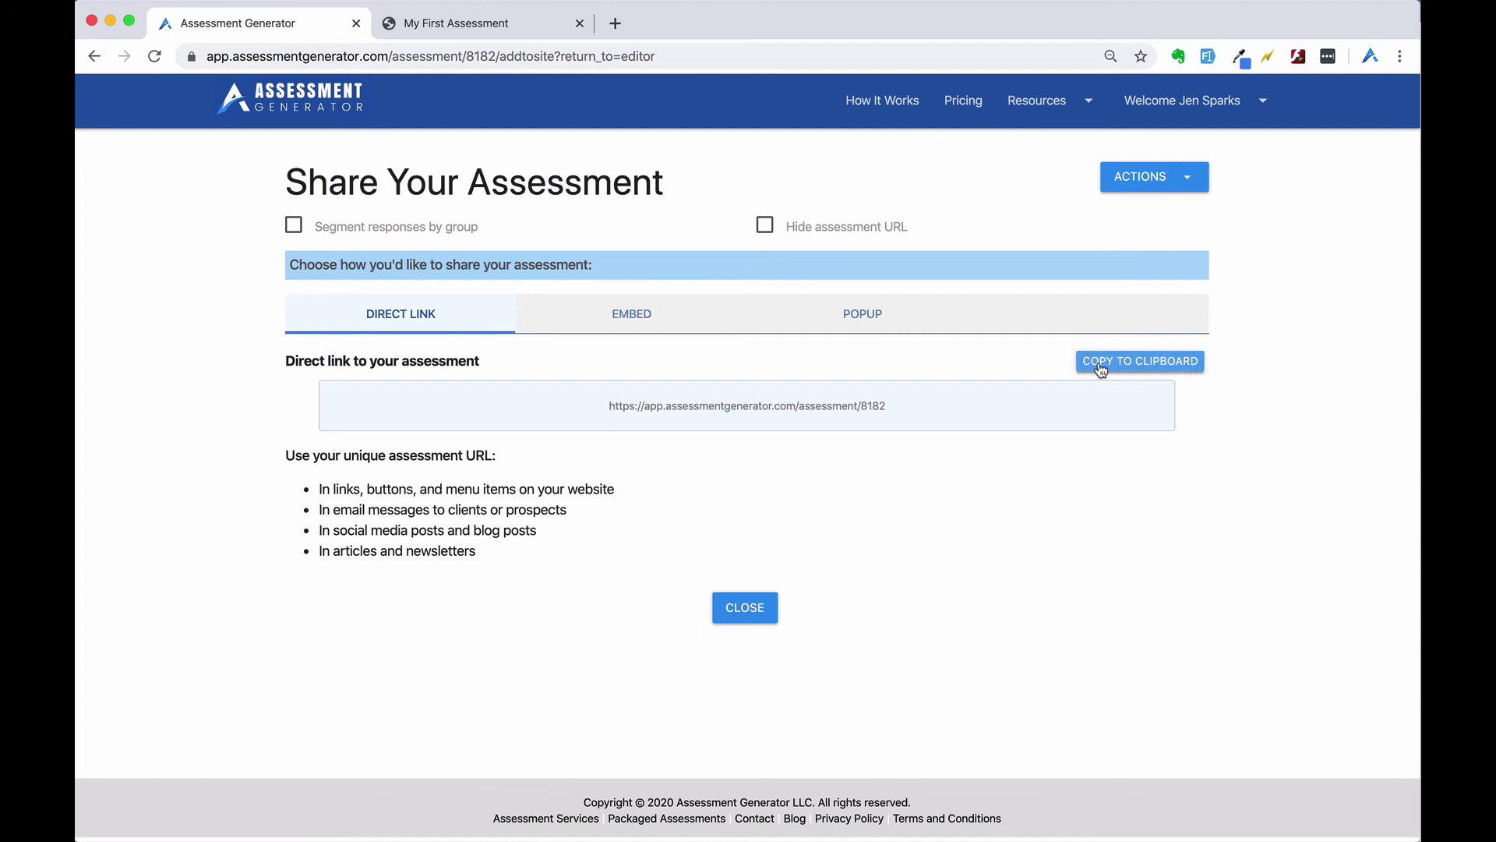